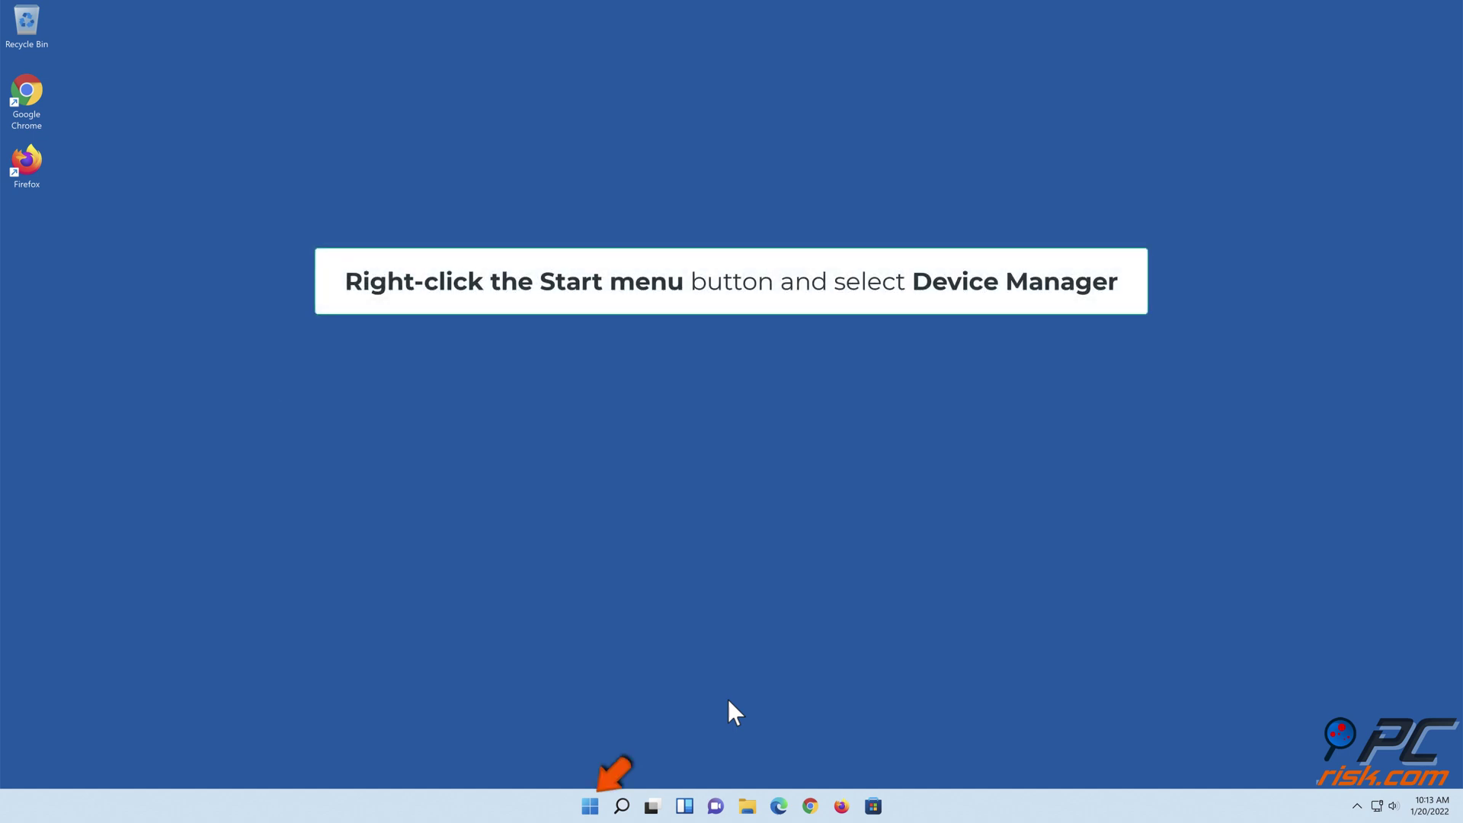
Launch Device Manager from the Start context menu and expand Universal Serial Bus controllers
{"action": "right_click", "coordinate": [591, 806]}
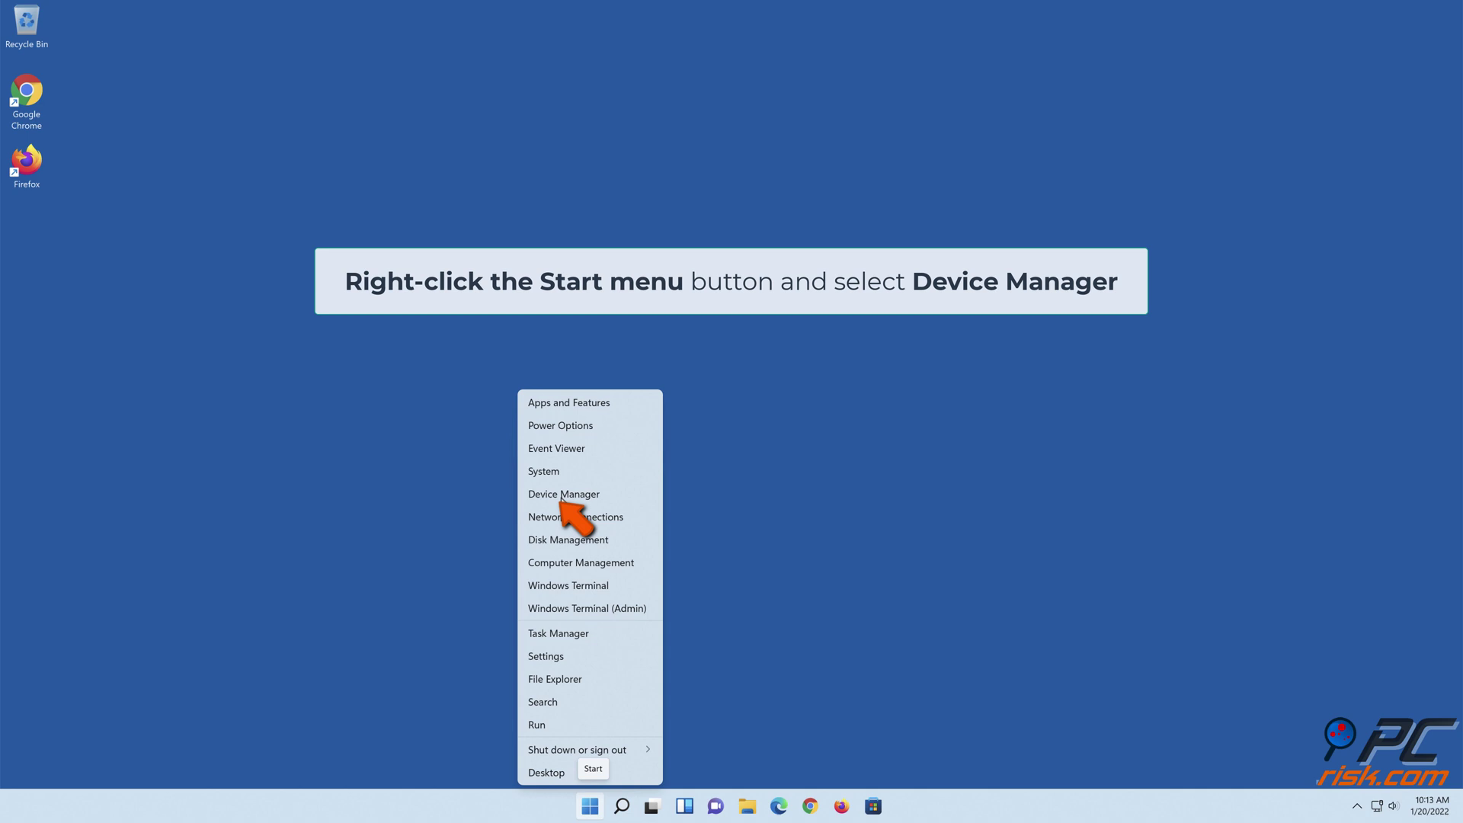
{"action": "left_click", "coordinate": [561, 500]}
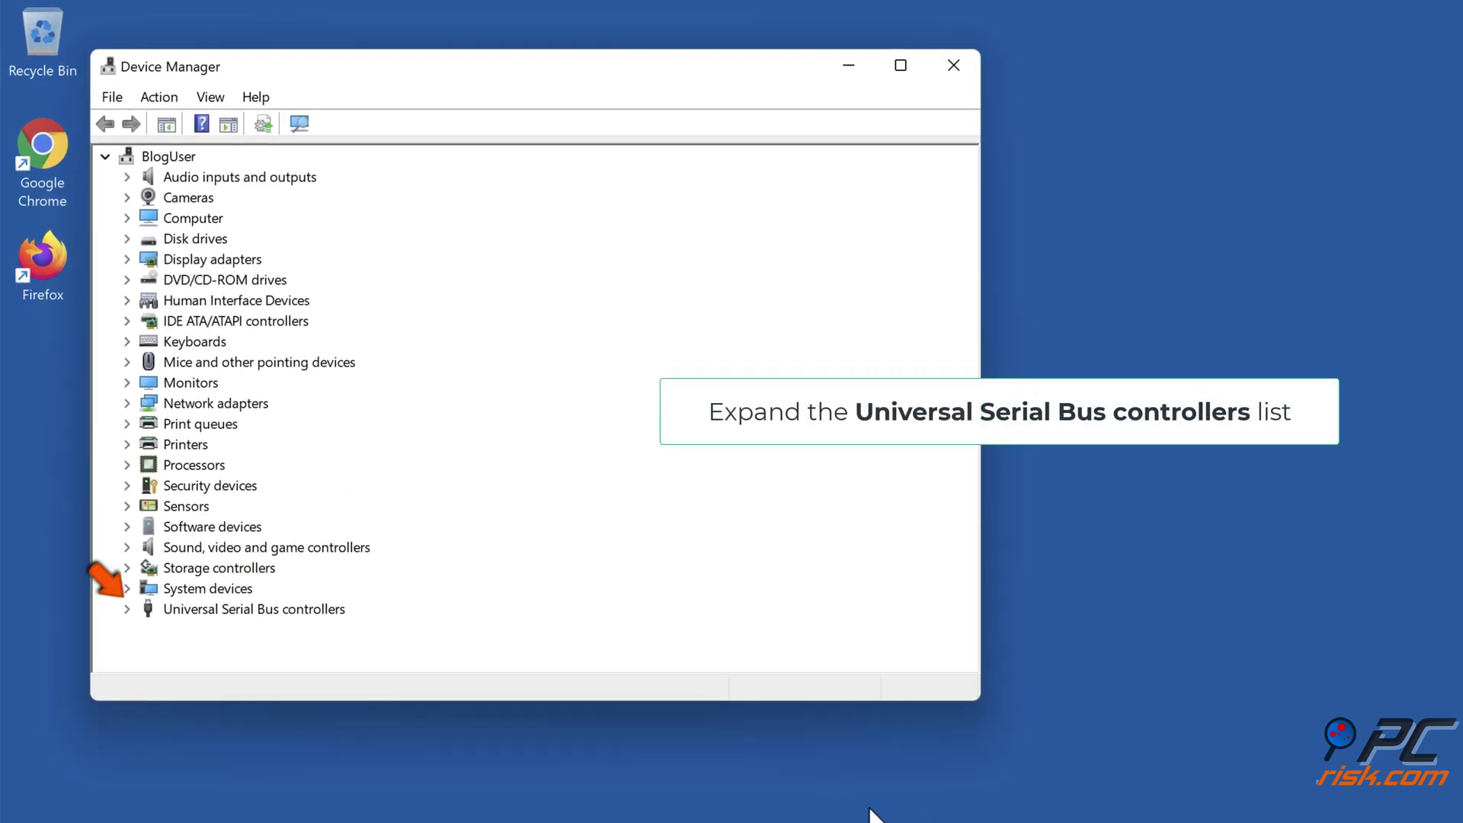
{"action": "left_click", "coordinate": [126, 609]}
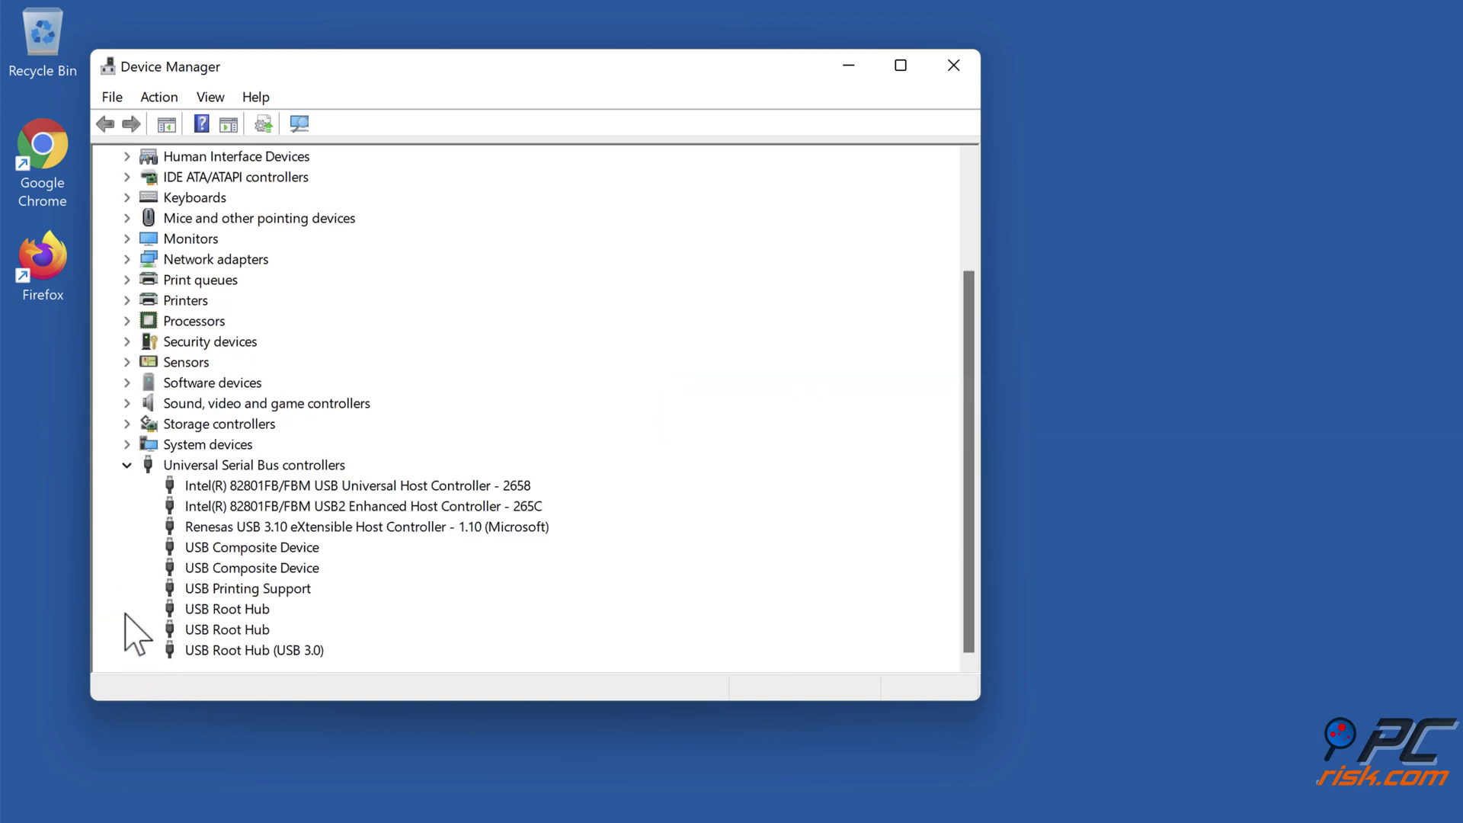
Search automatically for a USB Root Hub driver update; the best driver is already installed
{"action": "right_click", "coordinate": [252, 614]}
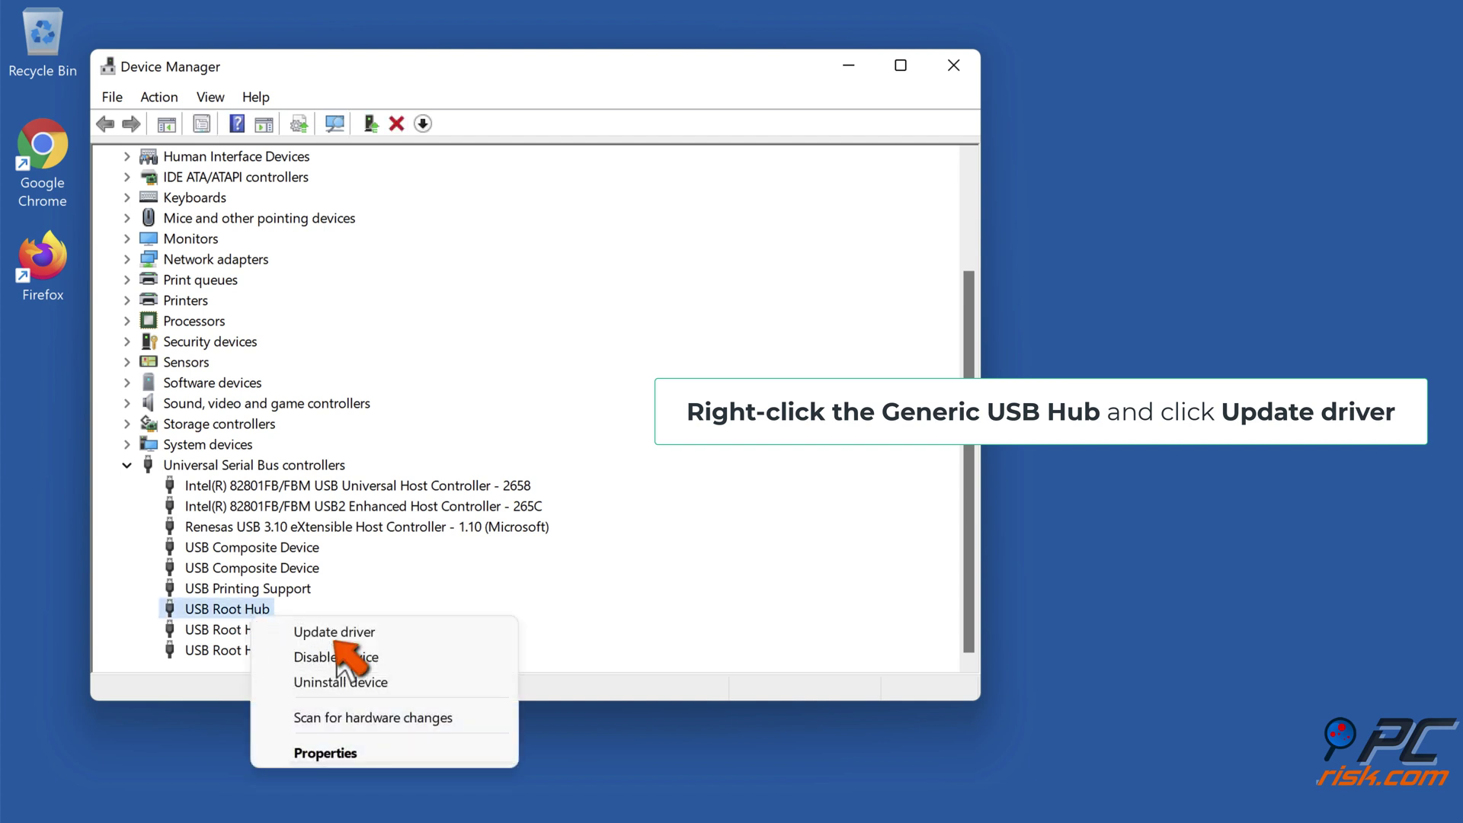
{"action": "left_click", "coordinate": [337, 638]}
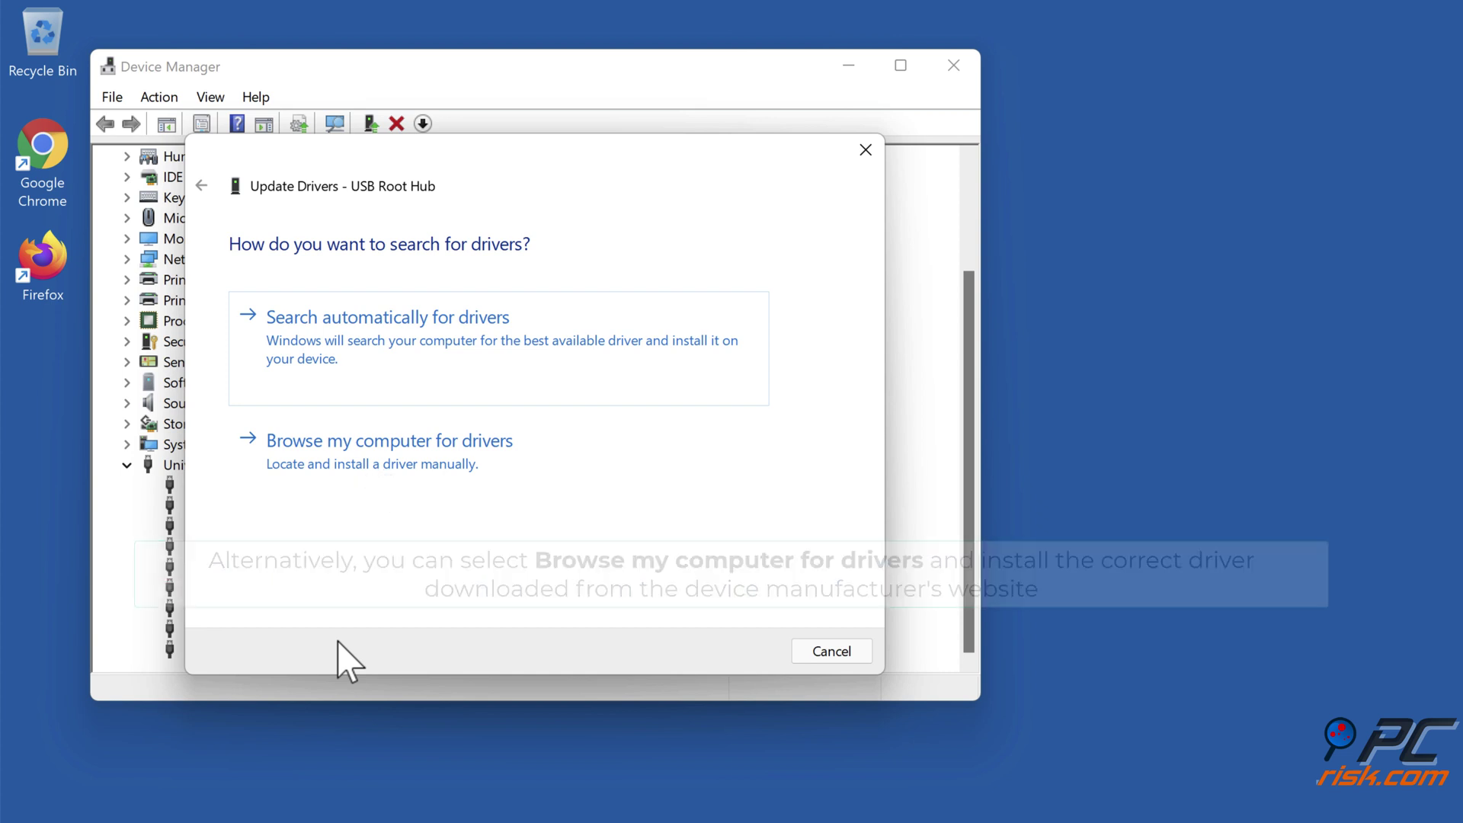
{"action": "left_click", "coordinate": [384, 375]}
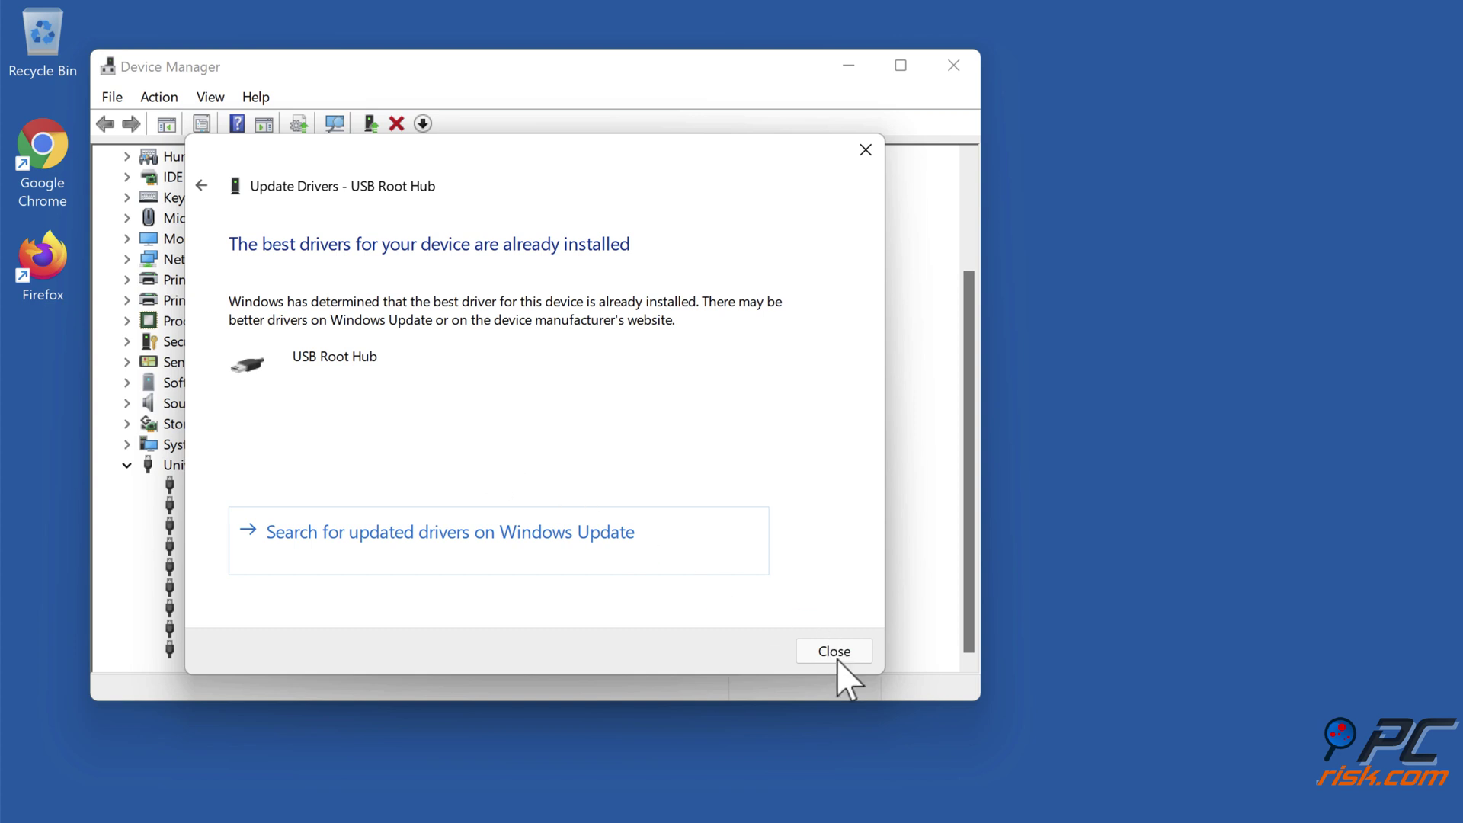
{"action": "left_click", "coordinate": [837, 654]}
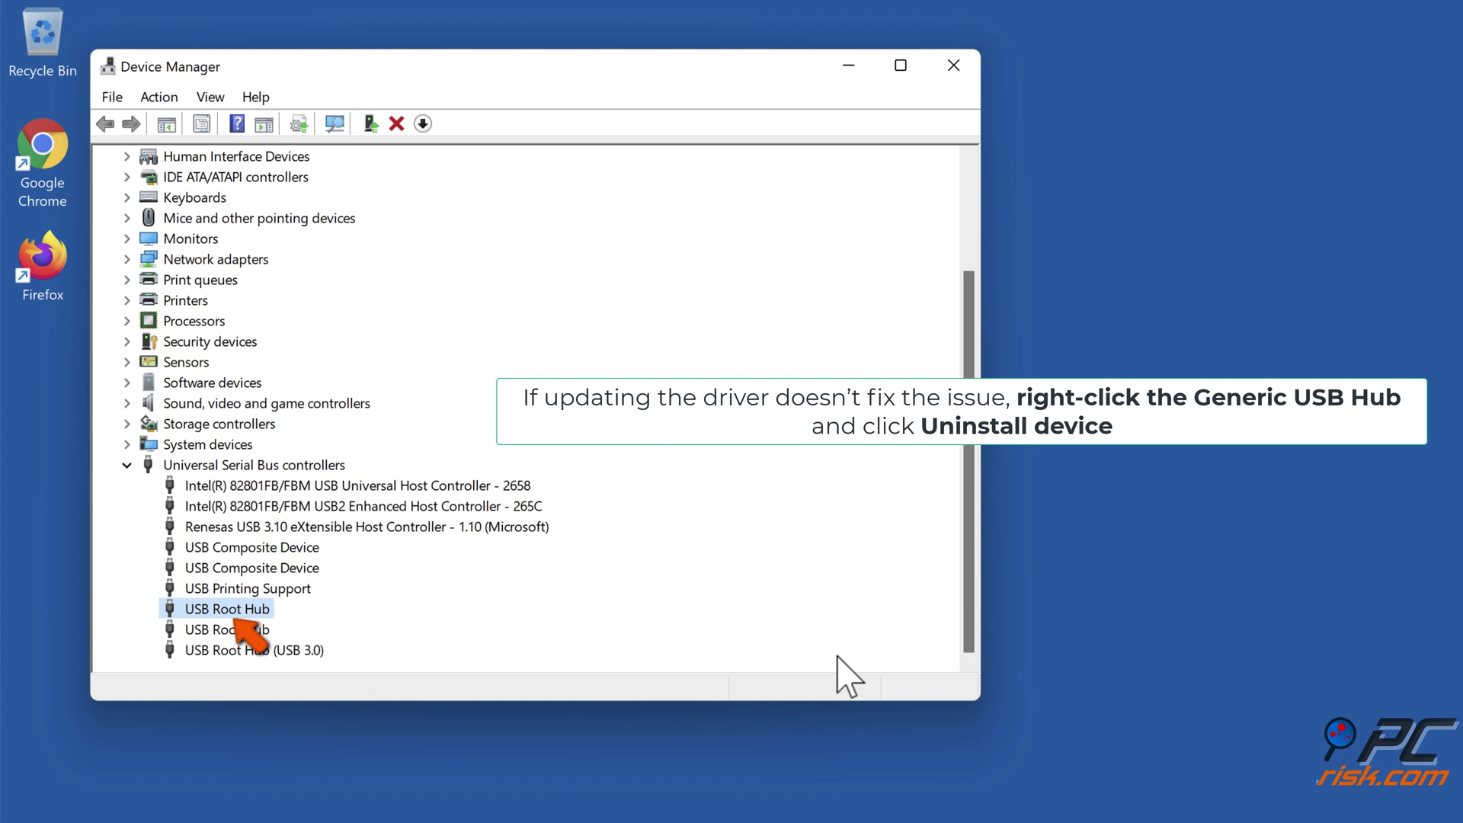
Uninstall the USB Root Hub device and confirm the warning
{"action": "right_click", "coordinate": [267, 617]}
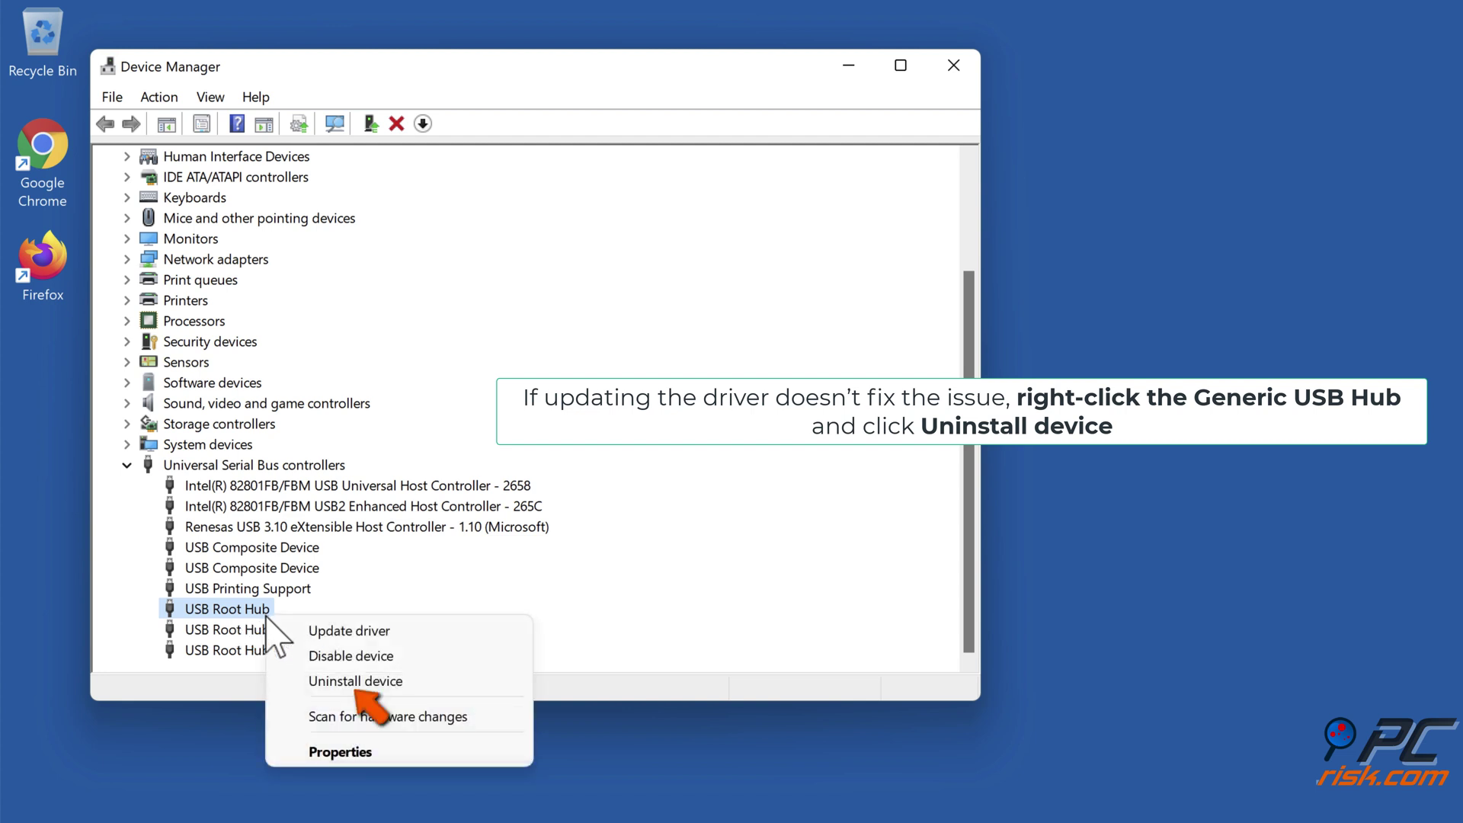
{"action": "left_click", "coordinate": [361, 686]}
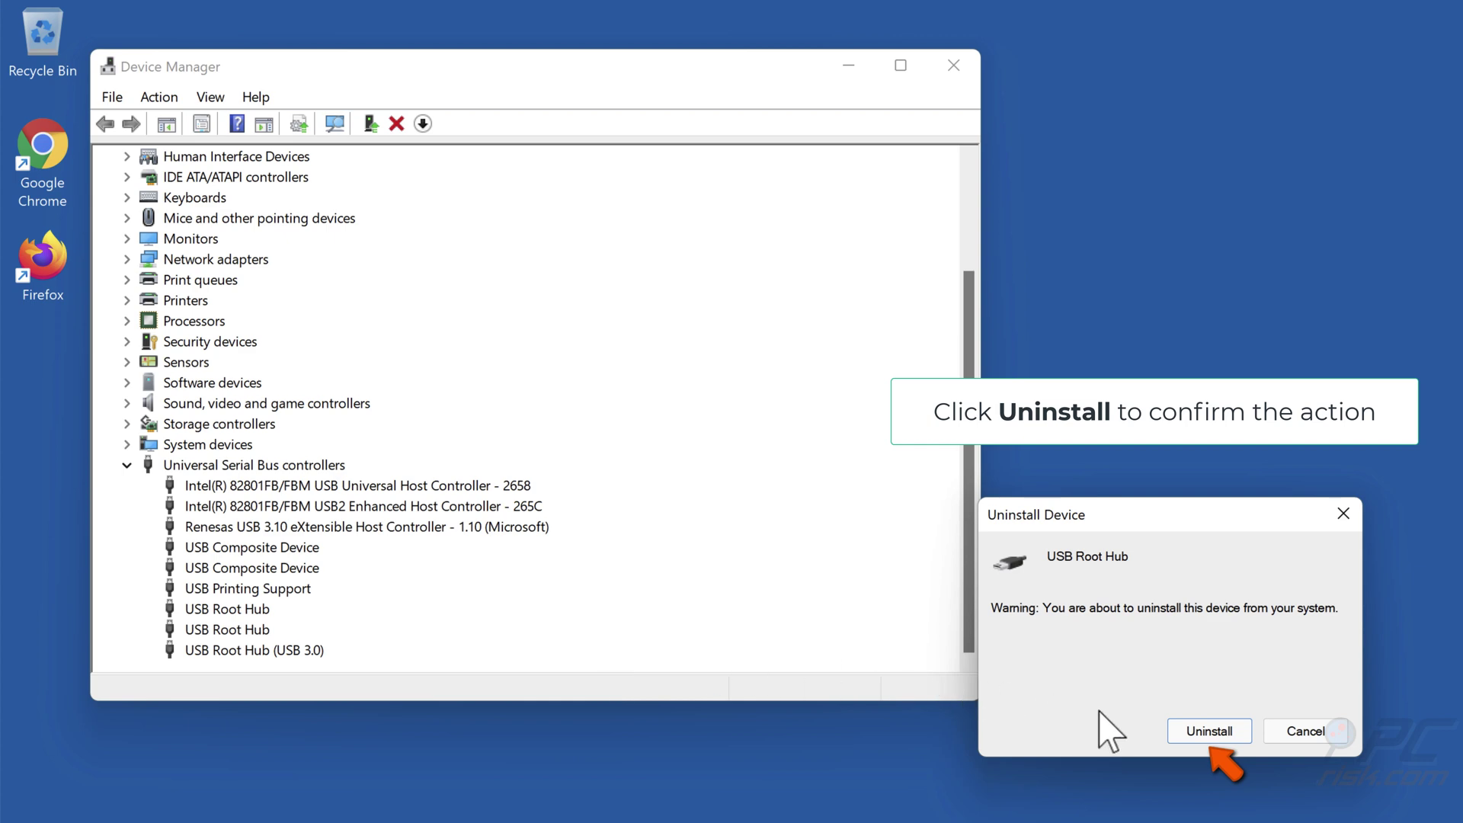
{"action": "left_click", "coordinate": [1207, 730]}
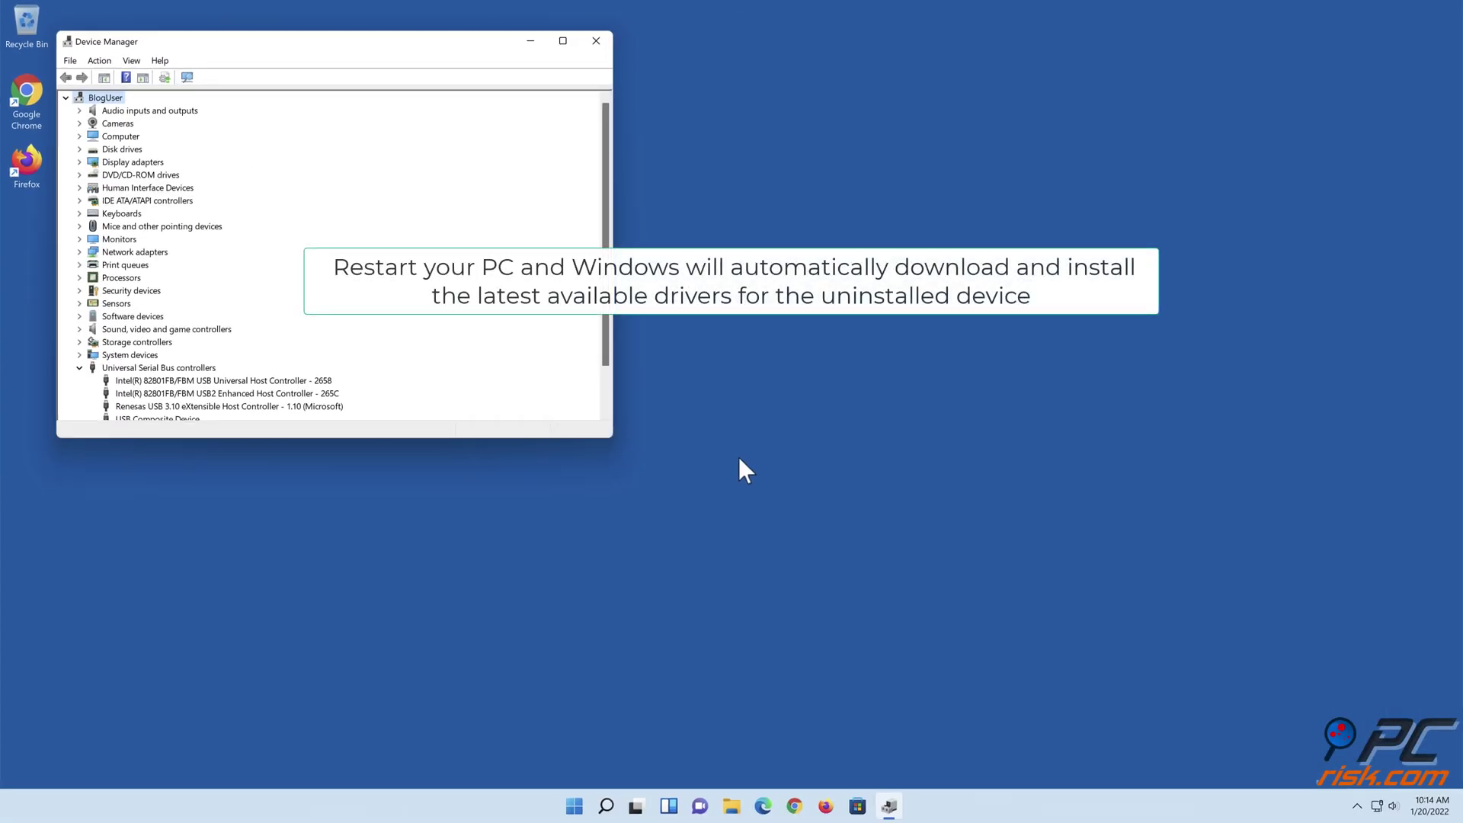
Close Device Manager and restart Windows from Shut down or sign out in the Start context menu
{"action": "left_click", "coordinate": [595, 42]}
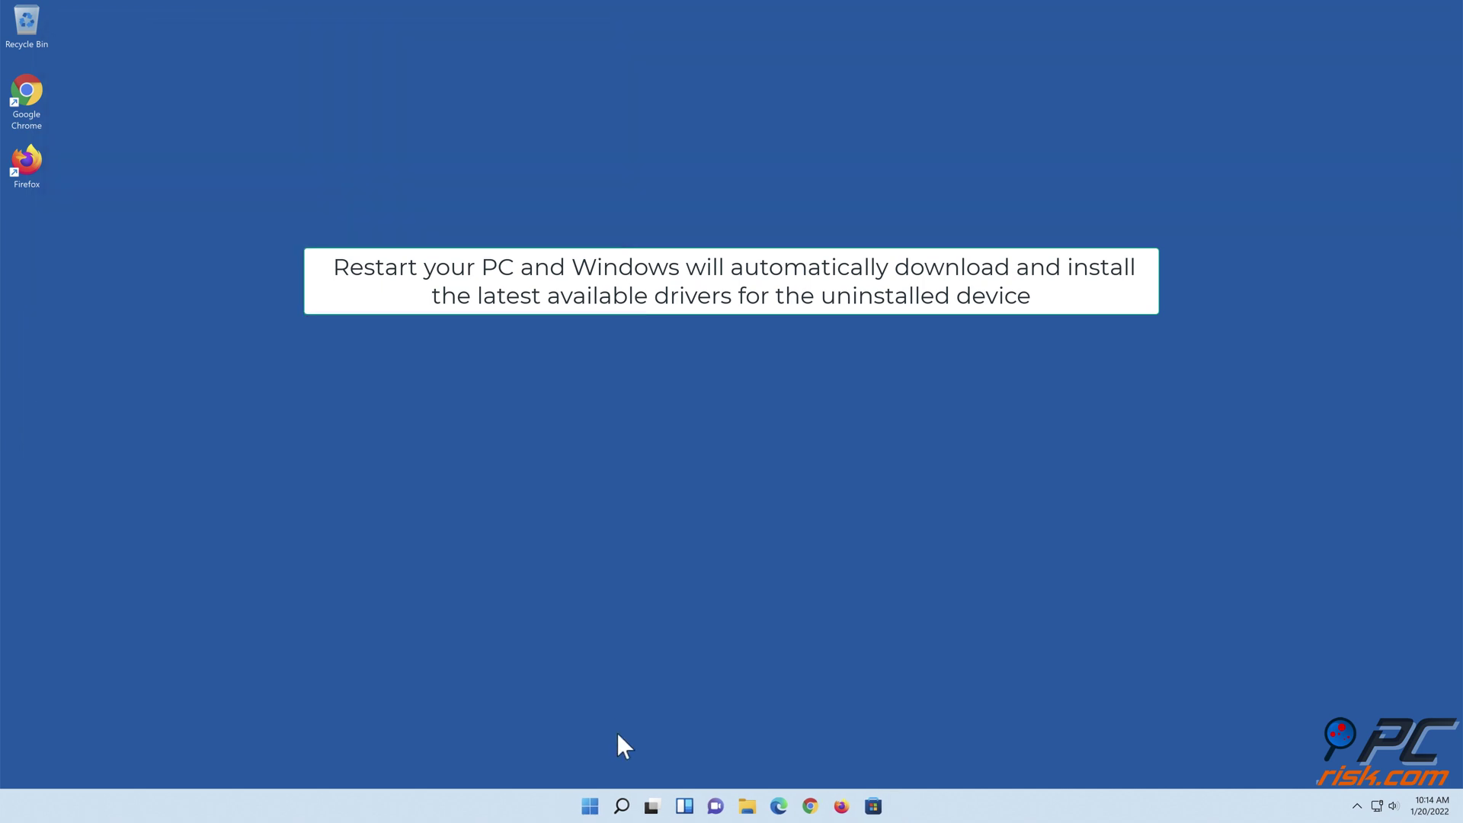
{"action": "right_click", "coordinate": [597, 809]}
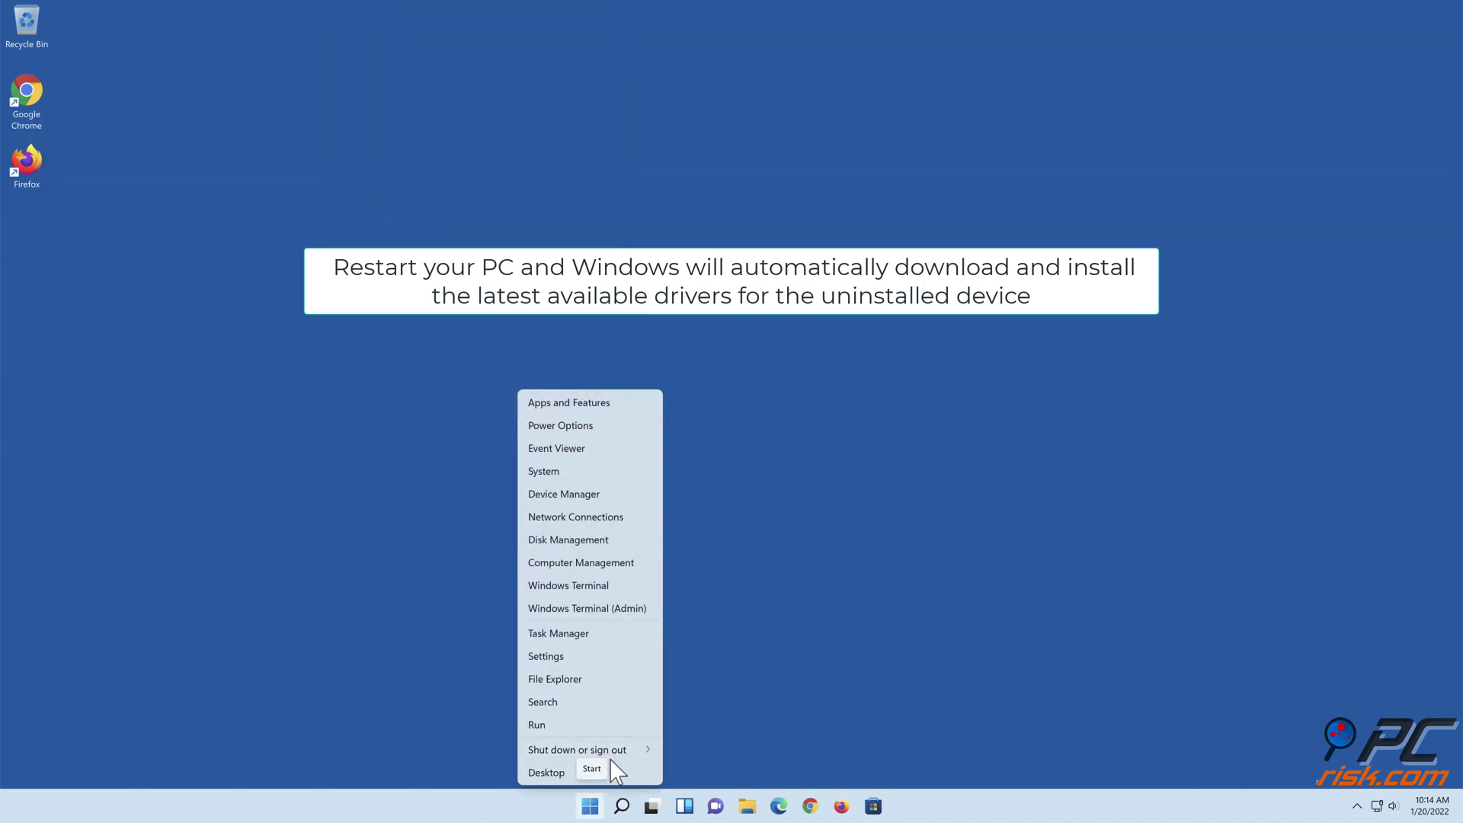
{"action": "mouse_move", "coordinate": [634, 747]}
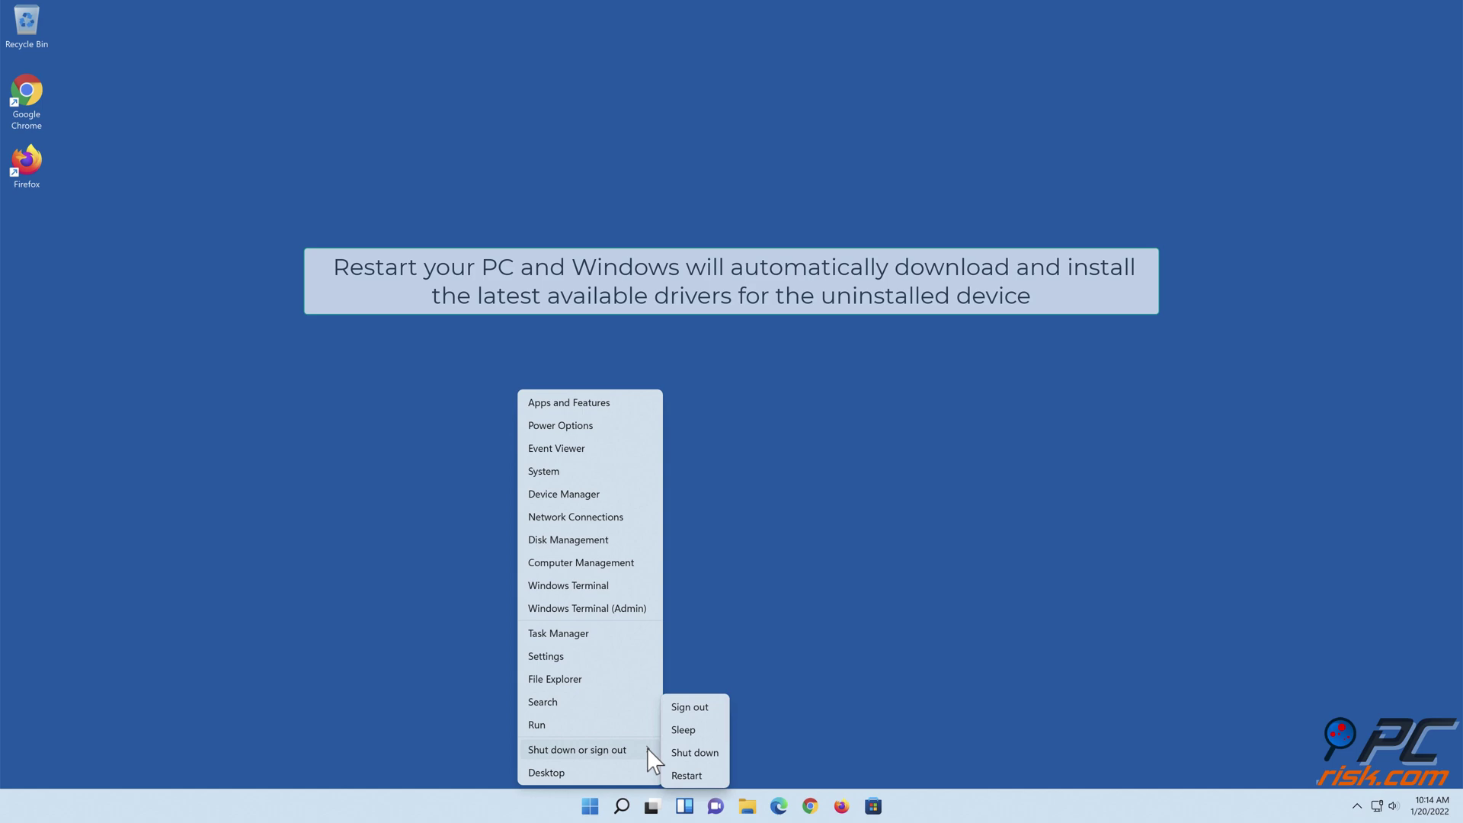
{"action": "left_click", "coordinate": [688, 778]}
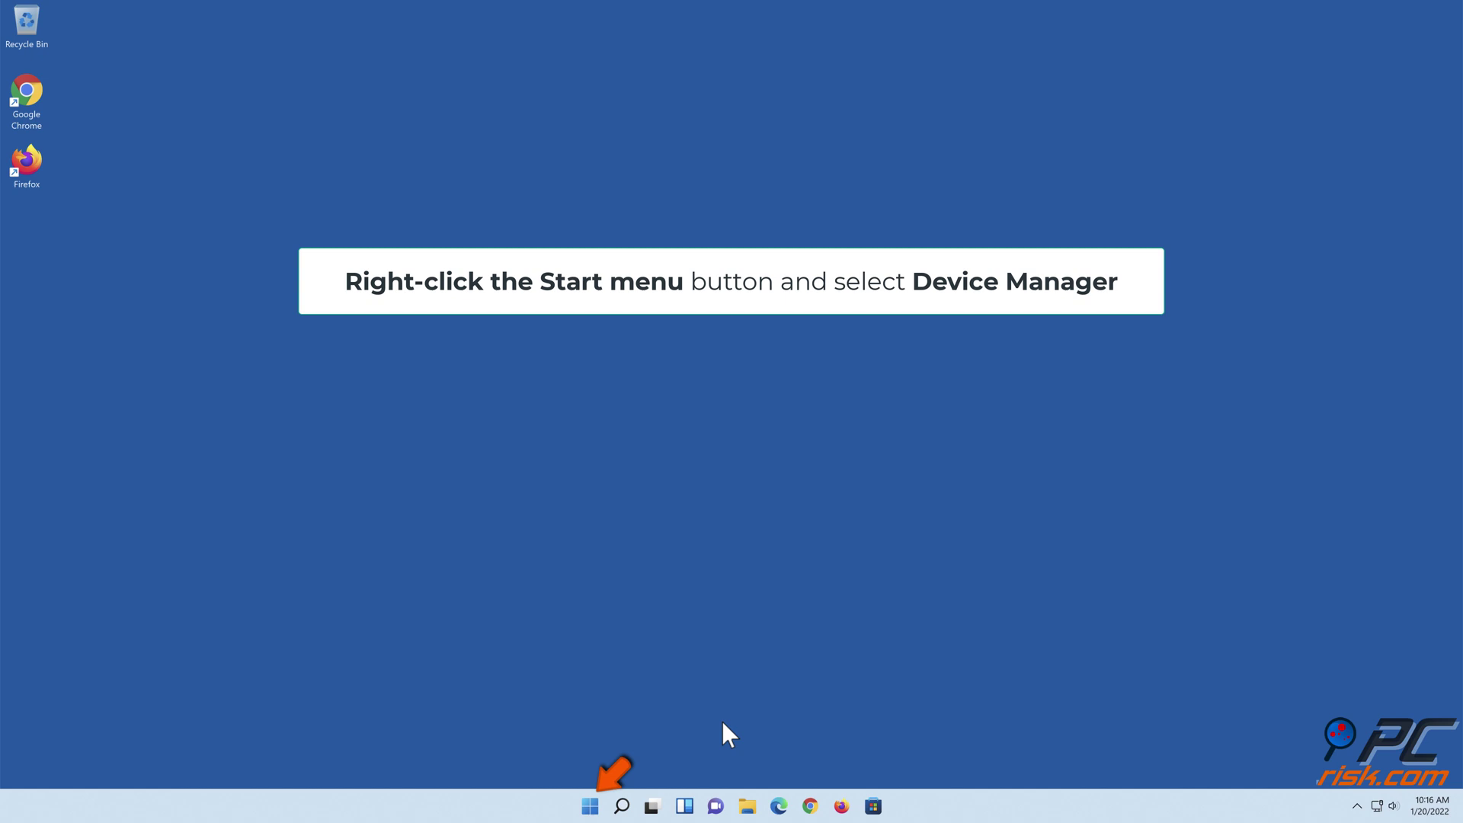
Reopen Device Manager, expand USB controllers, and show the USB Root Hub Properties dialog
{"action": "right_click", "coordinate": [592, 807]}
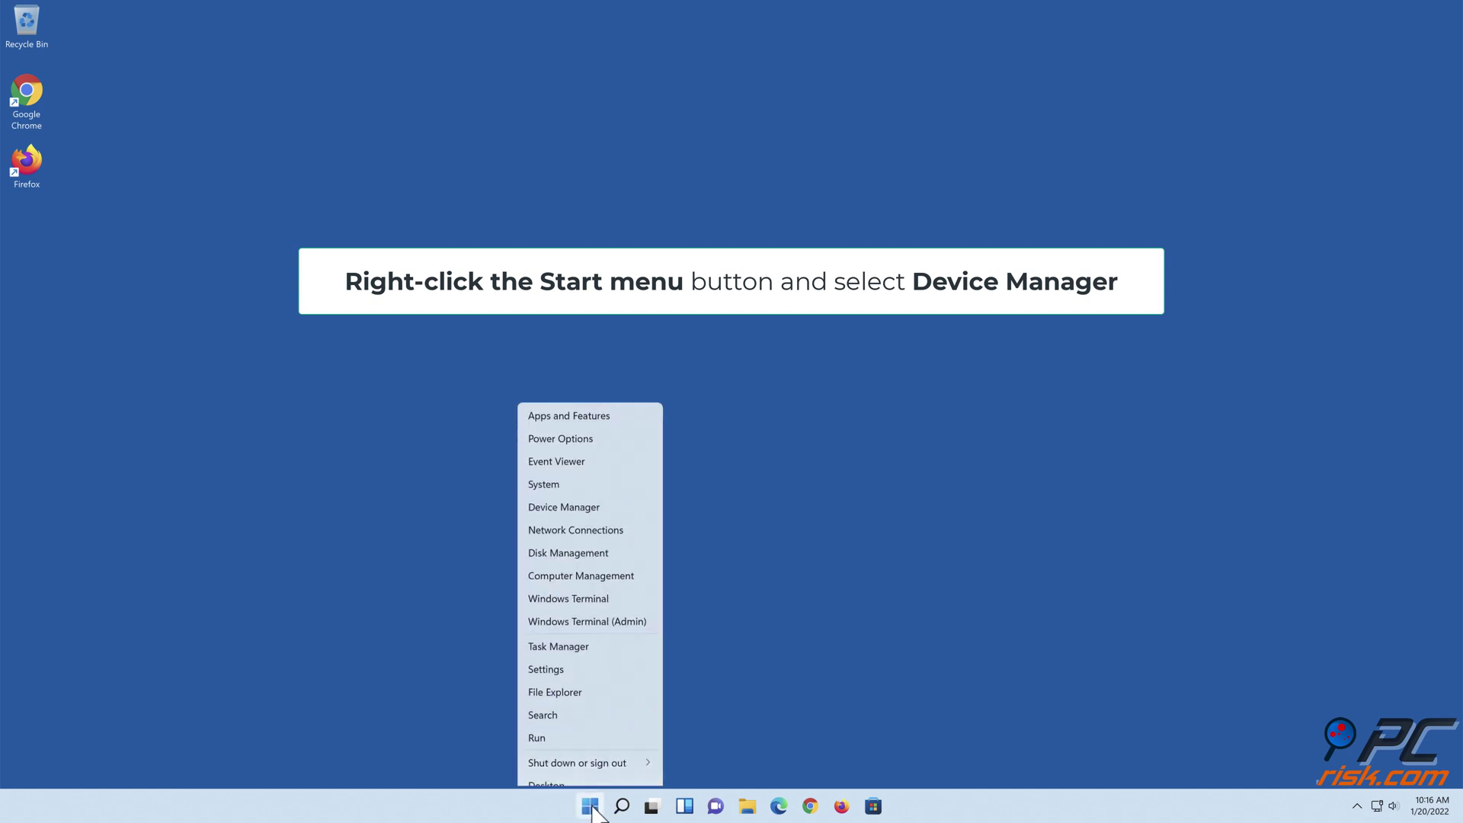
{"action": "left_click", "coordinate": [556, 497]}
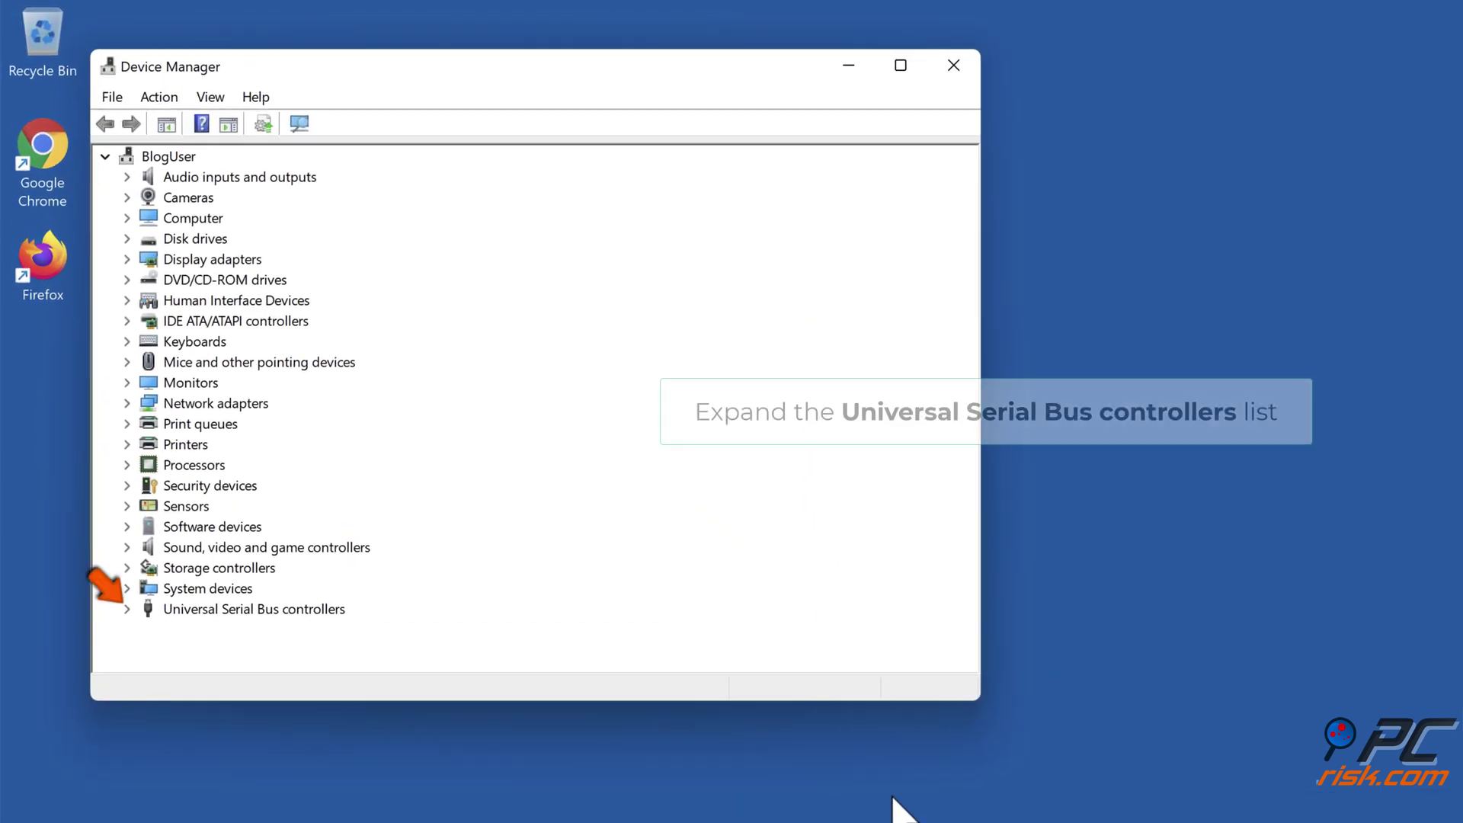
{"action": "left_click", "coordinate": [124, 609]}
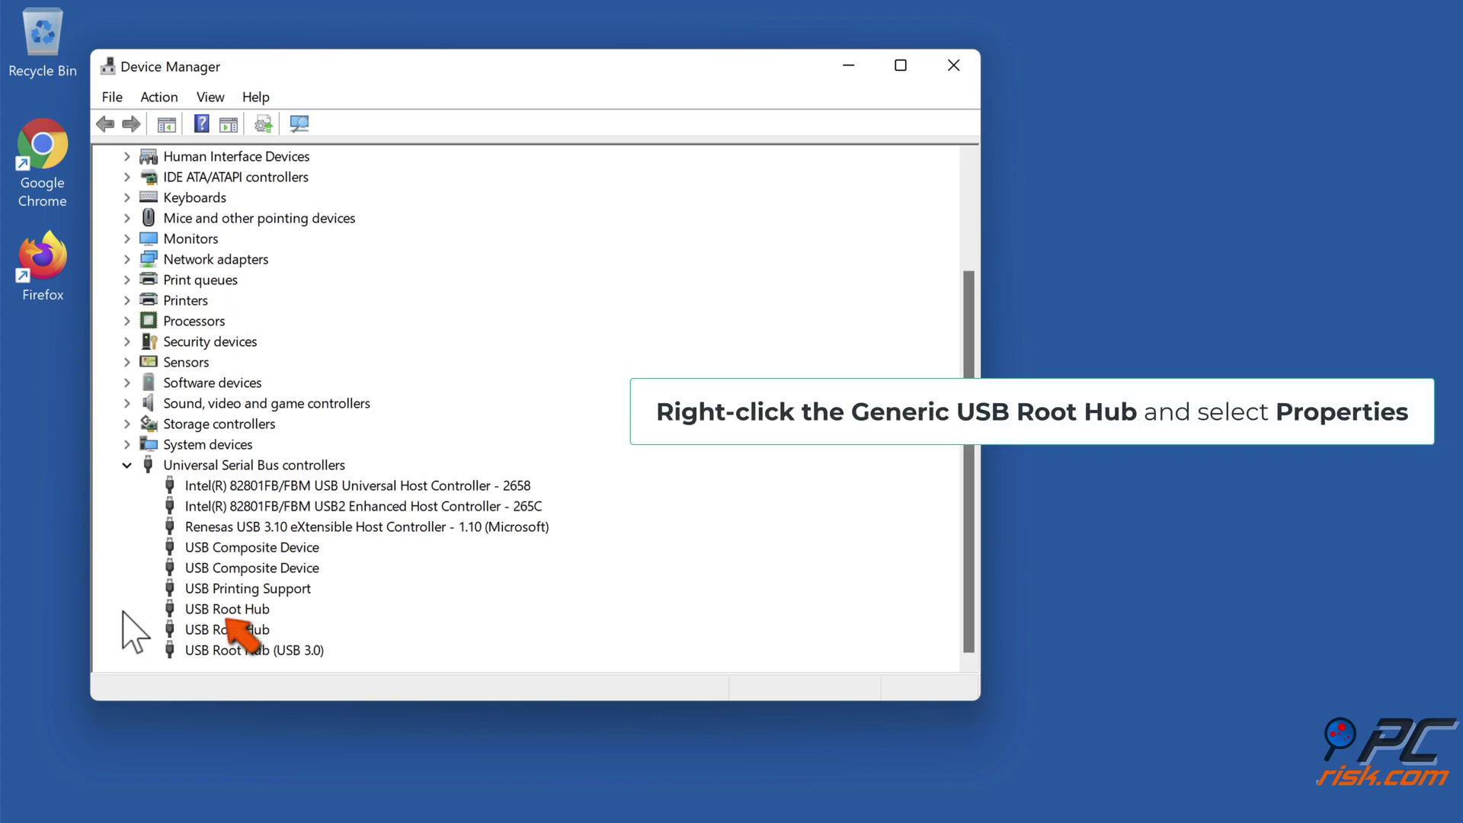
{"action": "right_click", "coordinate": [252, 616]}
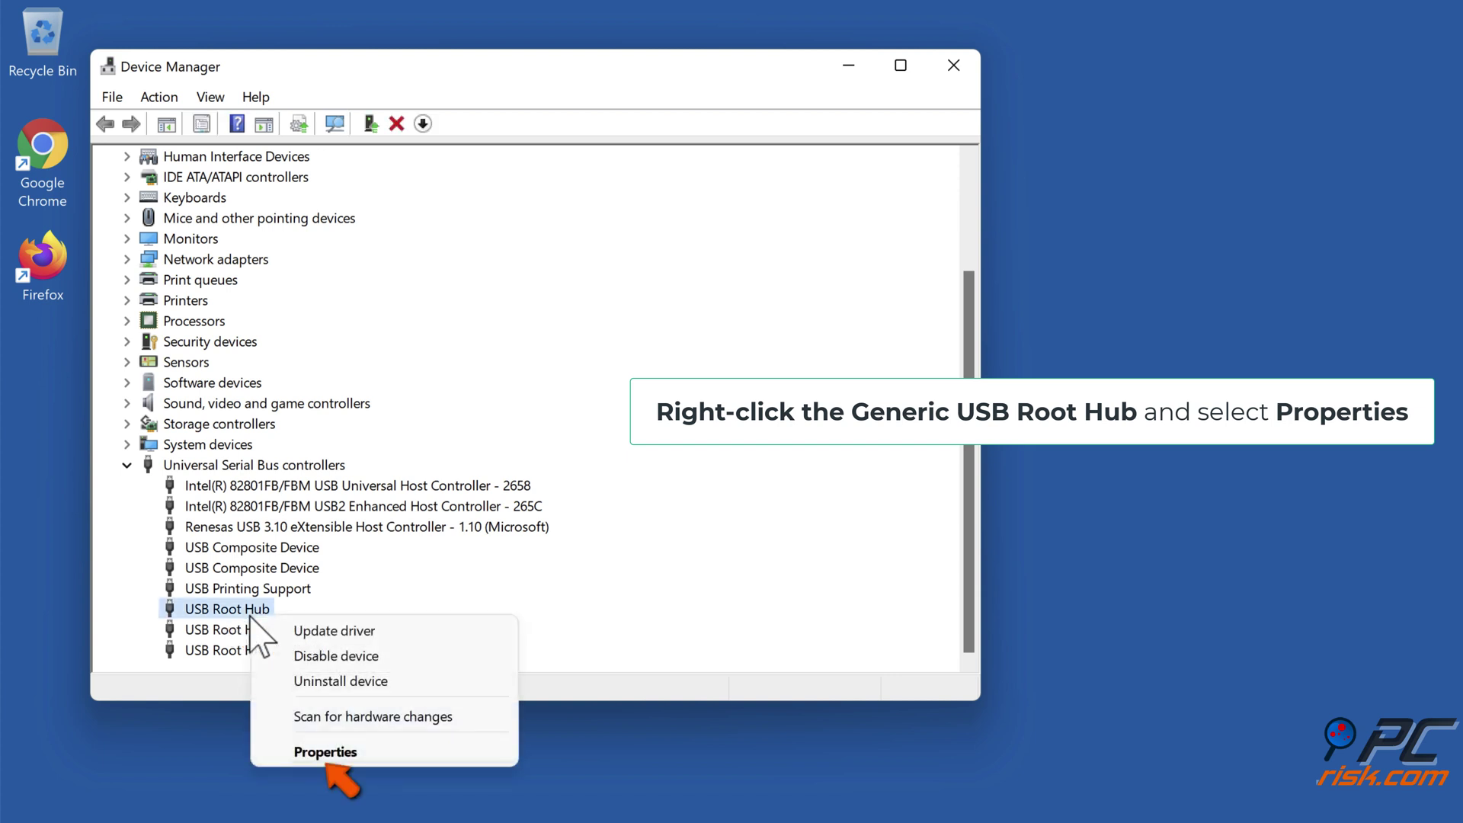
{"action": "left_click", "coordinate": [324, 753]}
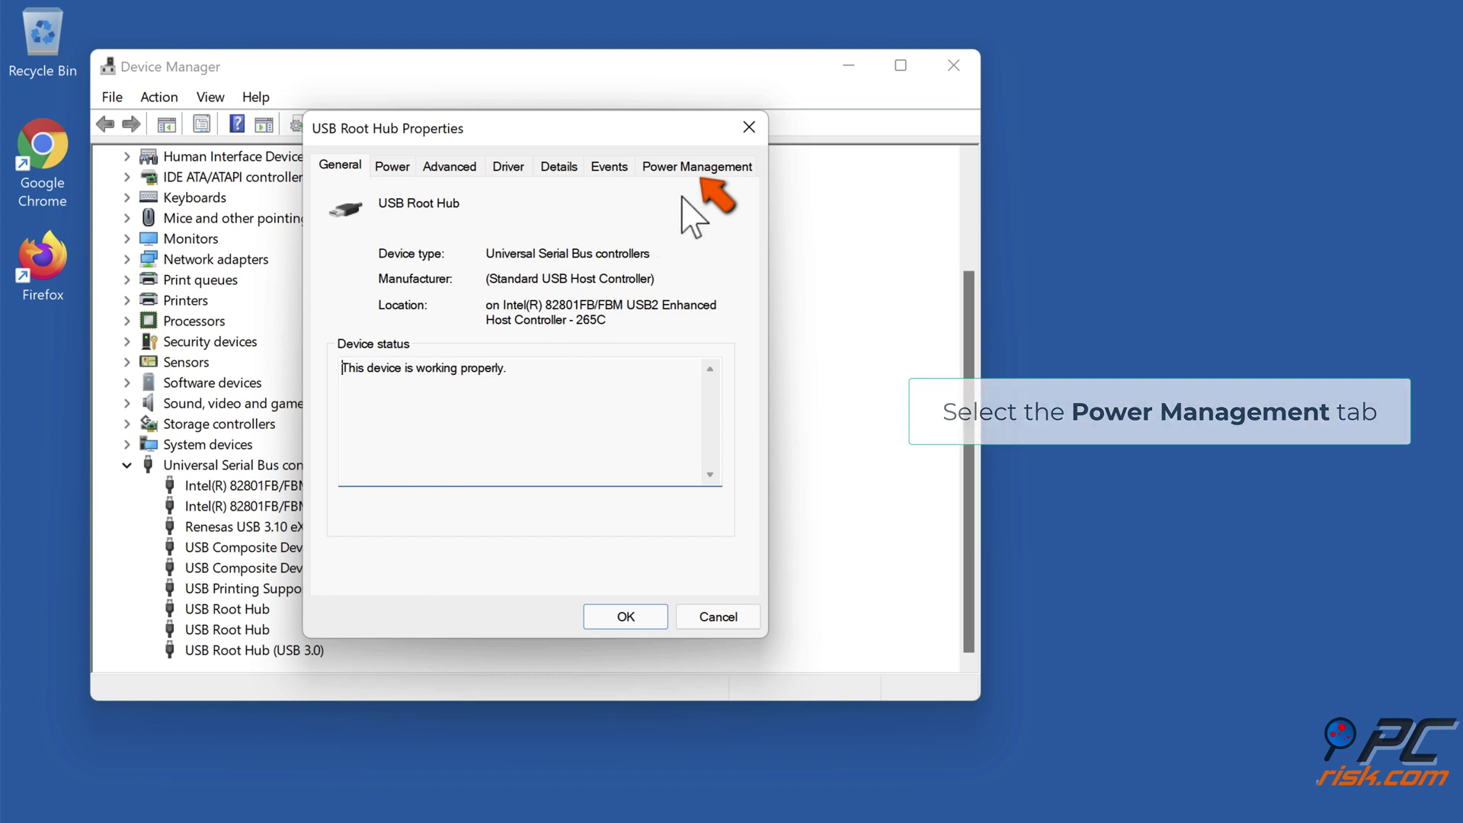
Uncheck 'Allow the computer to turn off this device to save power' on Power Management, then exit Device Manager
{"action": "left_click", "coordinate": [700, 170]}
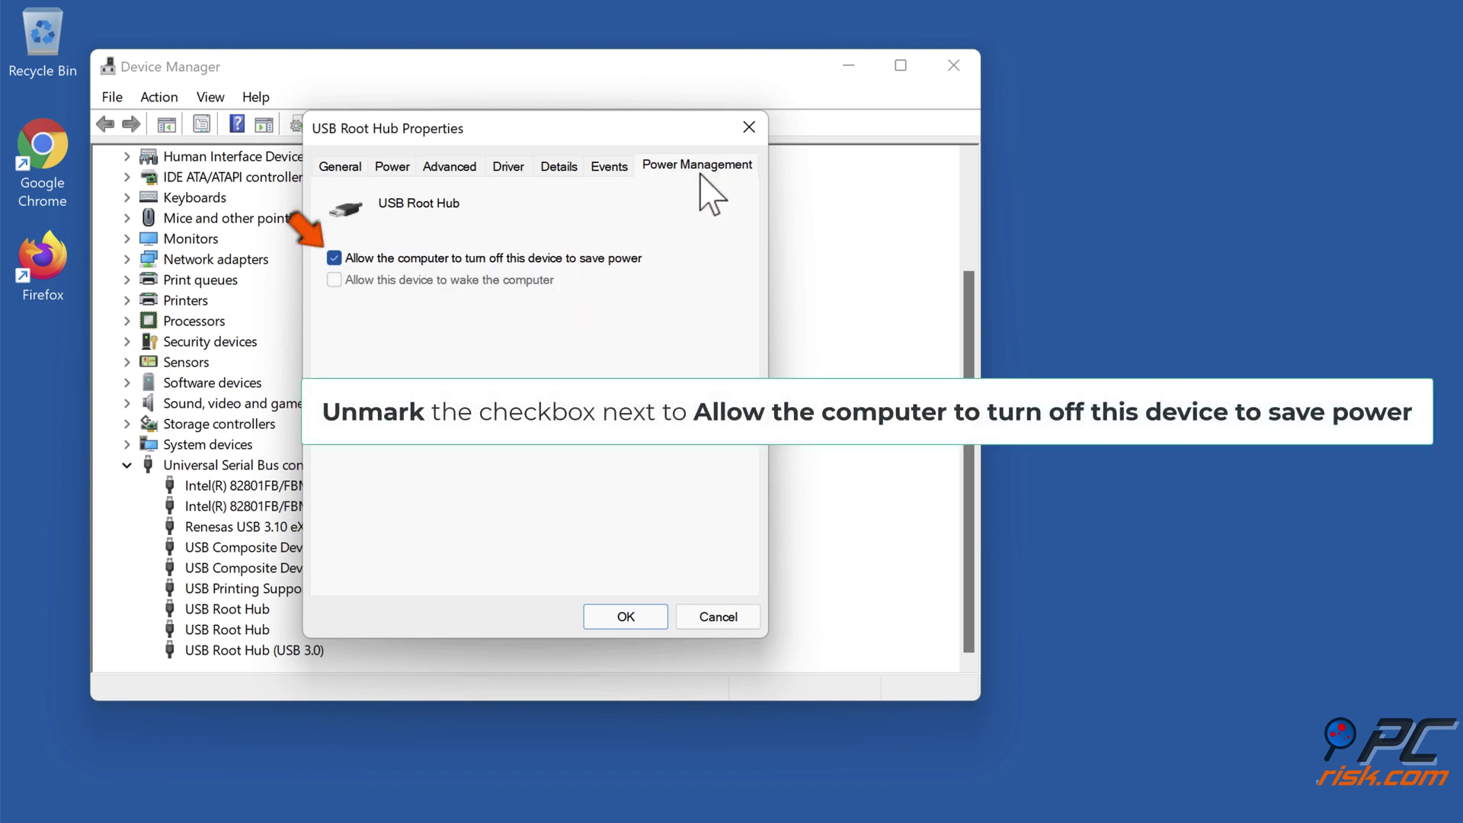
{"action": "left_click", "coordinate": [335, 261]}
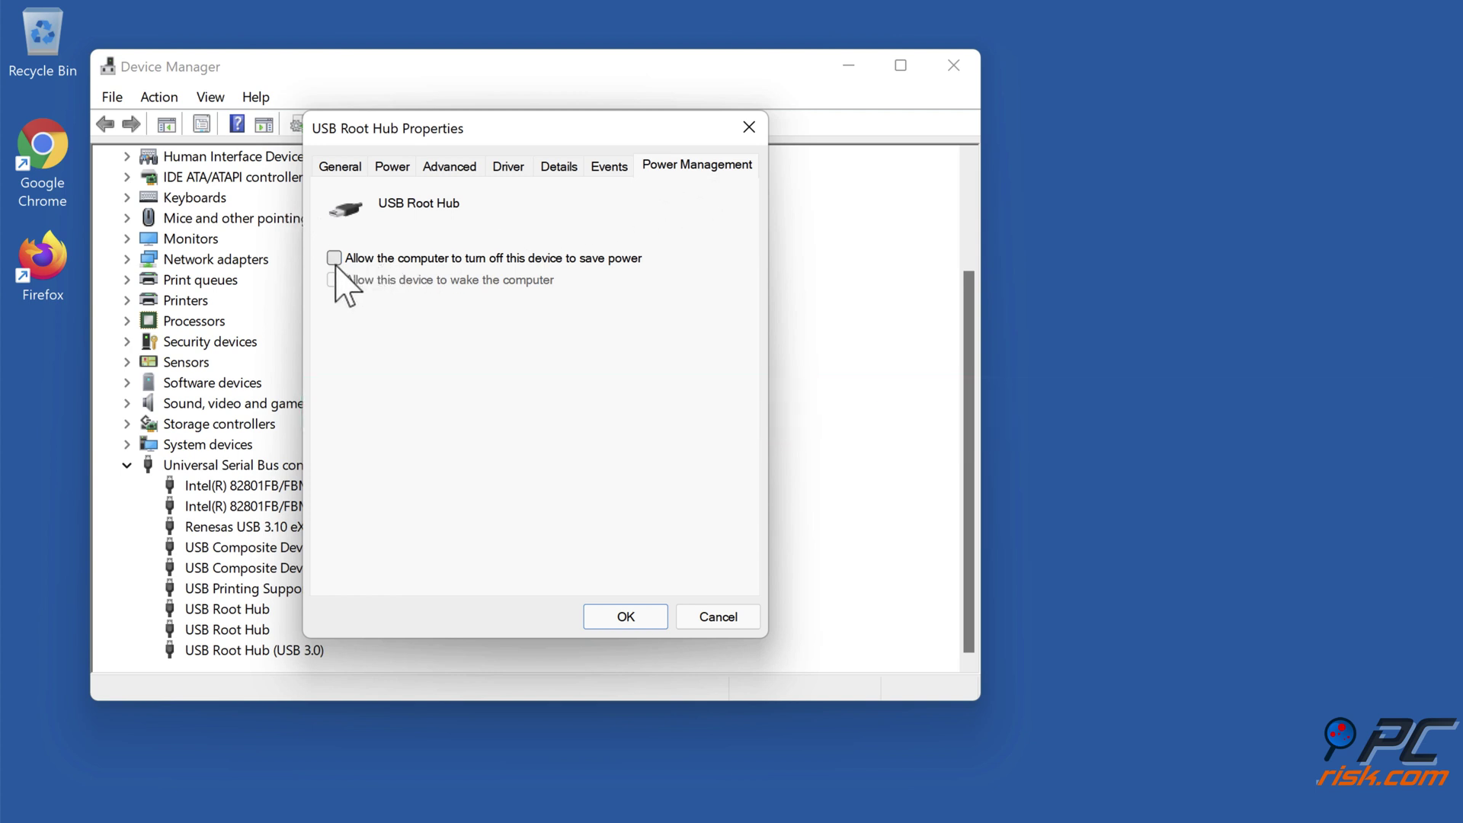
{"action": "left_click", "coordinate": [621, 616]}
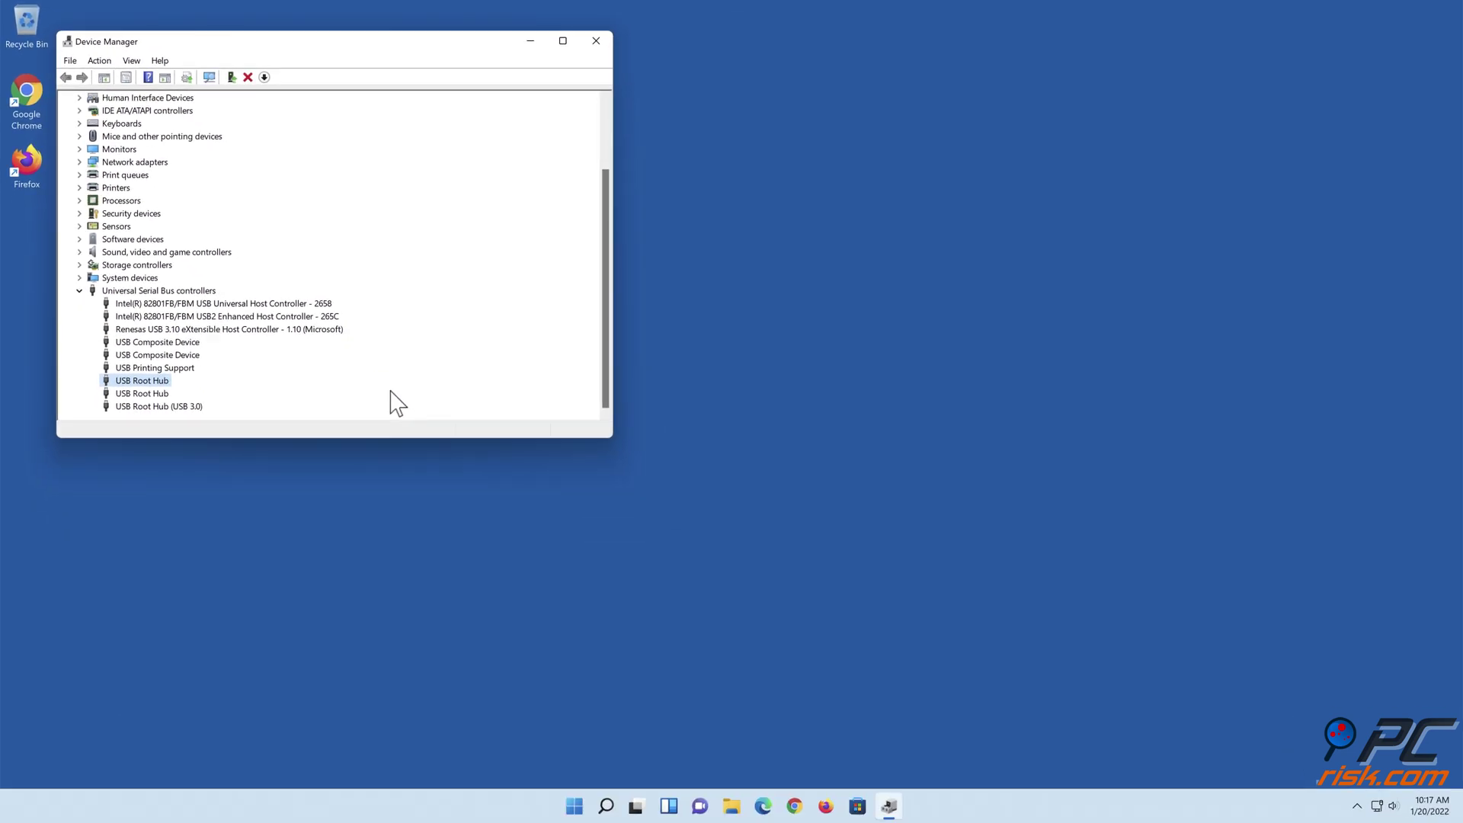
{"action": "left_click", "coordinate": [601, 45]}
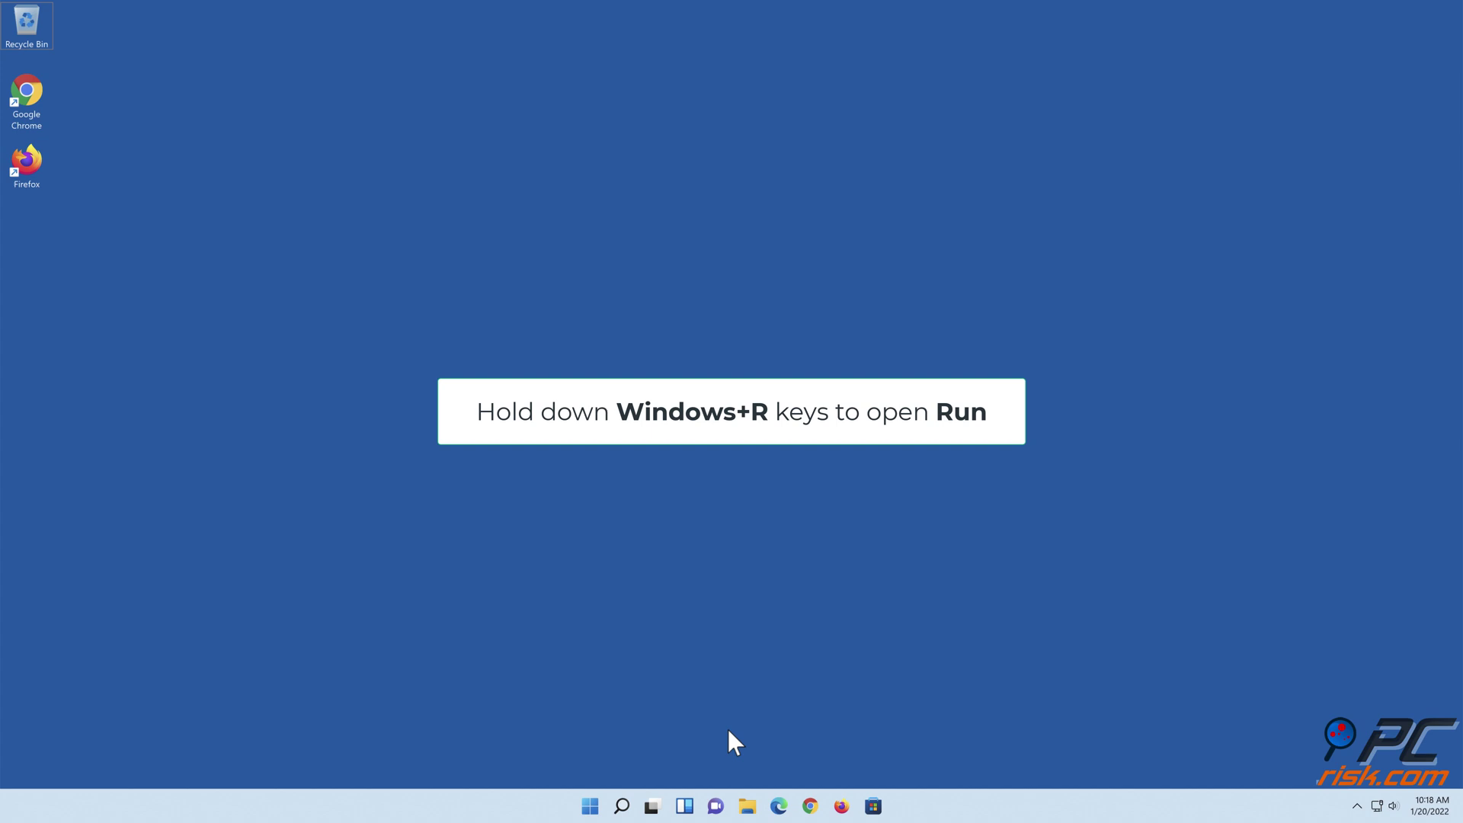
Run powercfg.cpl from the Win+R Run box to open Power Options
{"action": "key", "text": "super+r"}
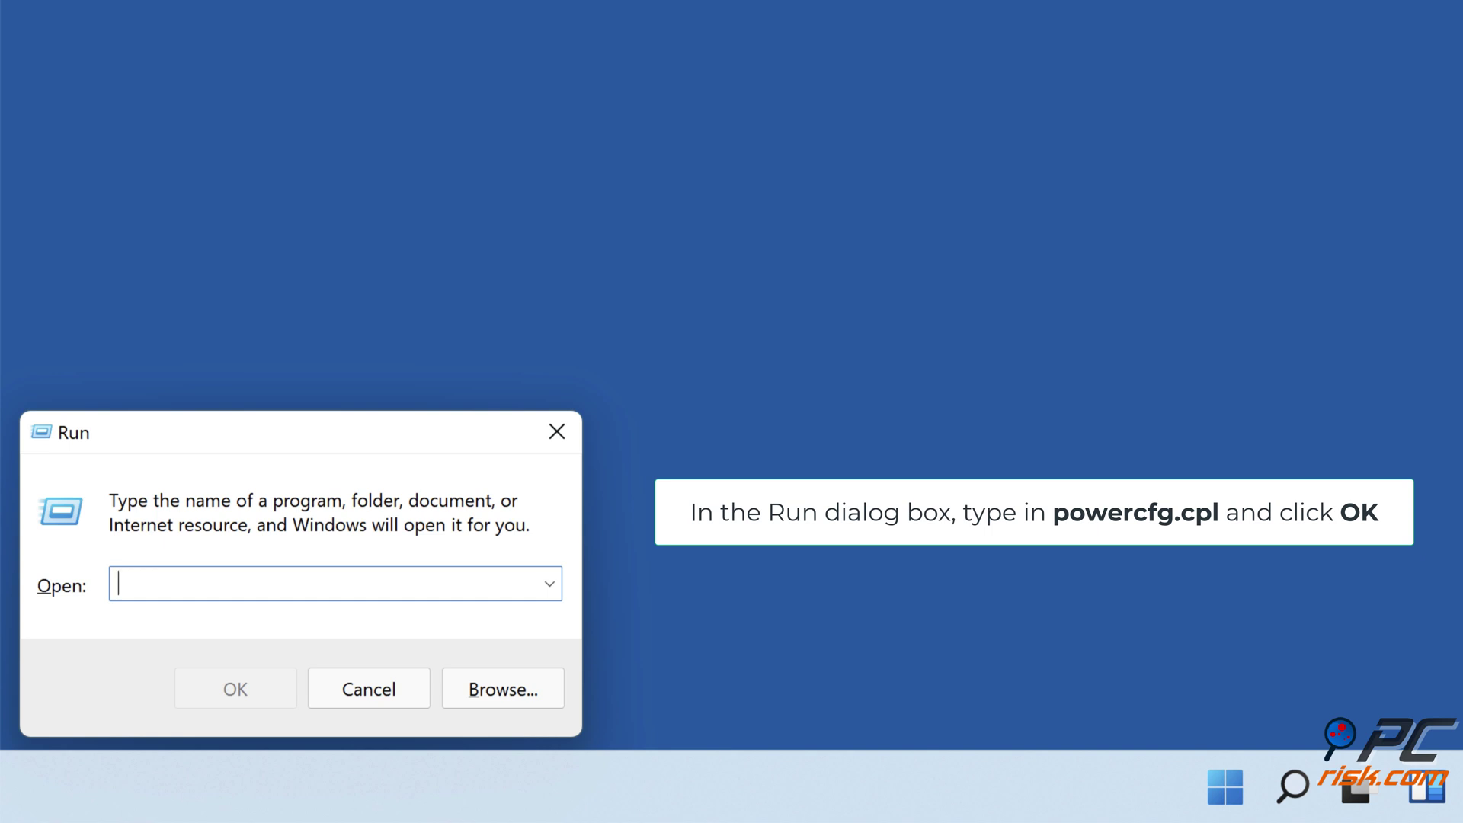
{"action": "type", "text": "powerc"}
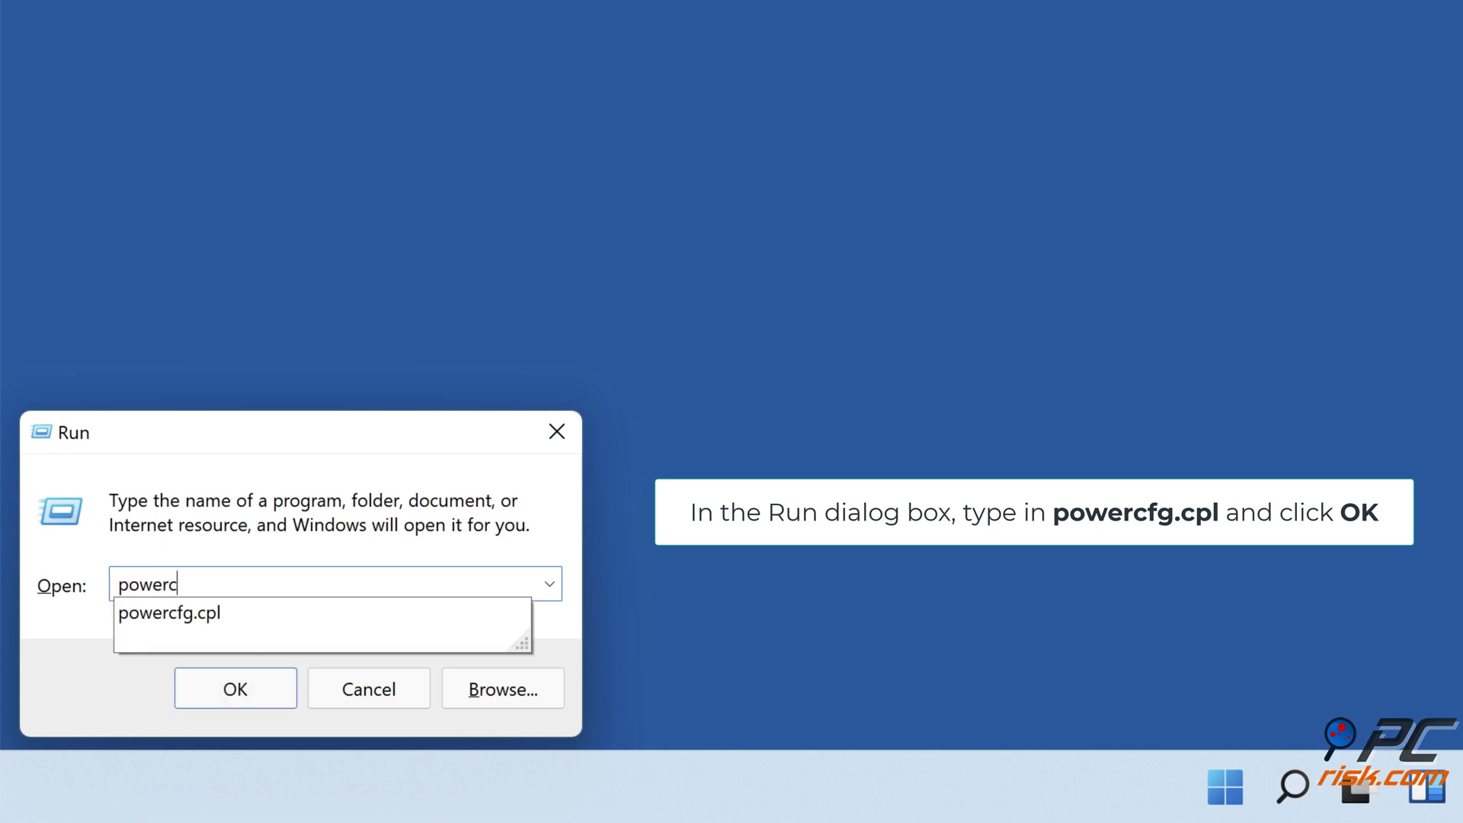
{"action": "type", "text": "fg.cpl"}
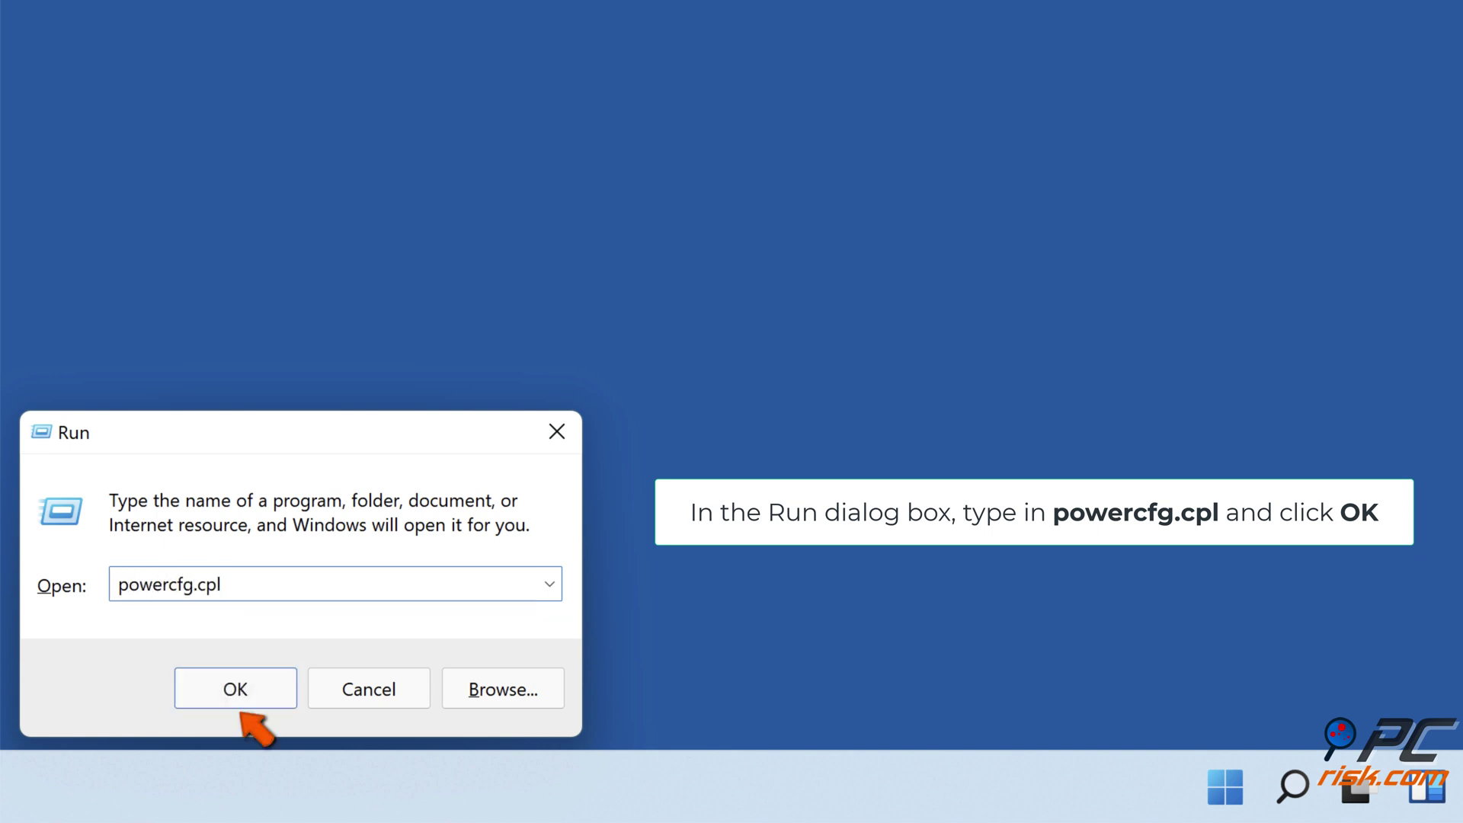
{"action": "left_click", "coordinate": [239, 704]}
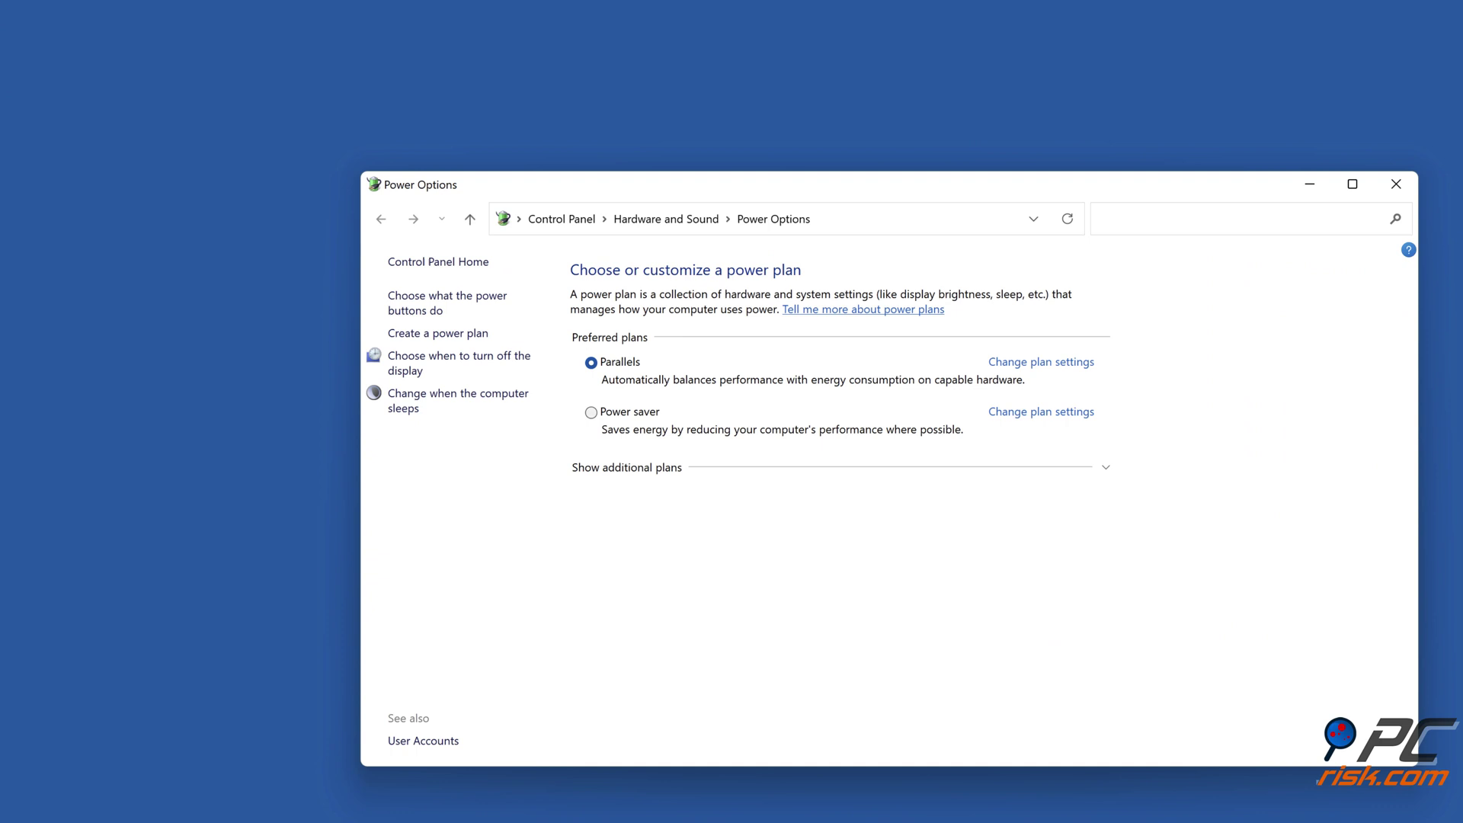
Open Change advanced power settings for the Parallels plan
{"action": "left_click", "coordinate": [1047, 365]}
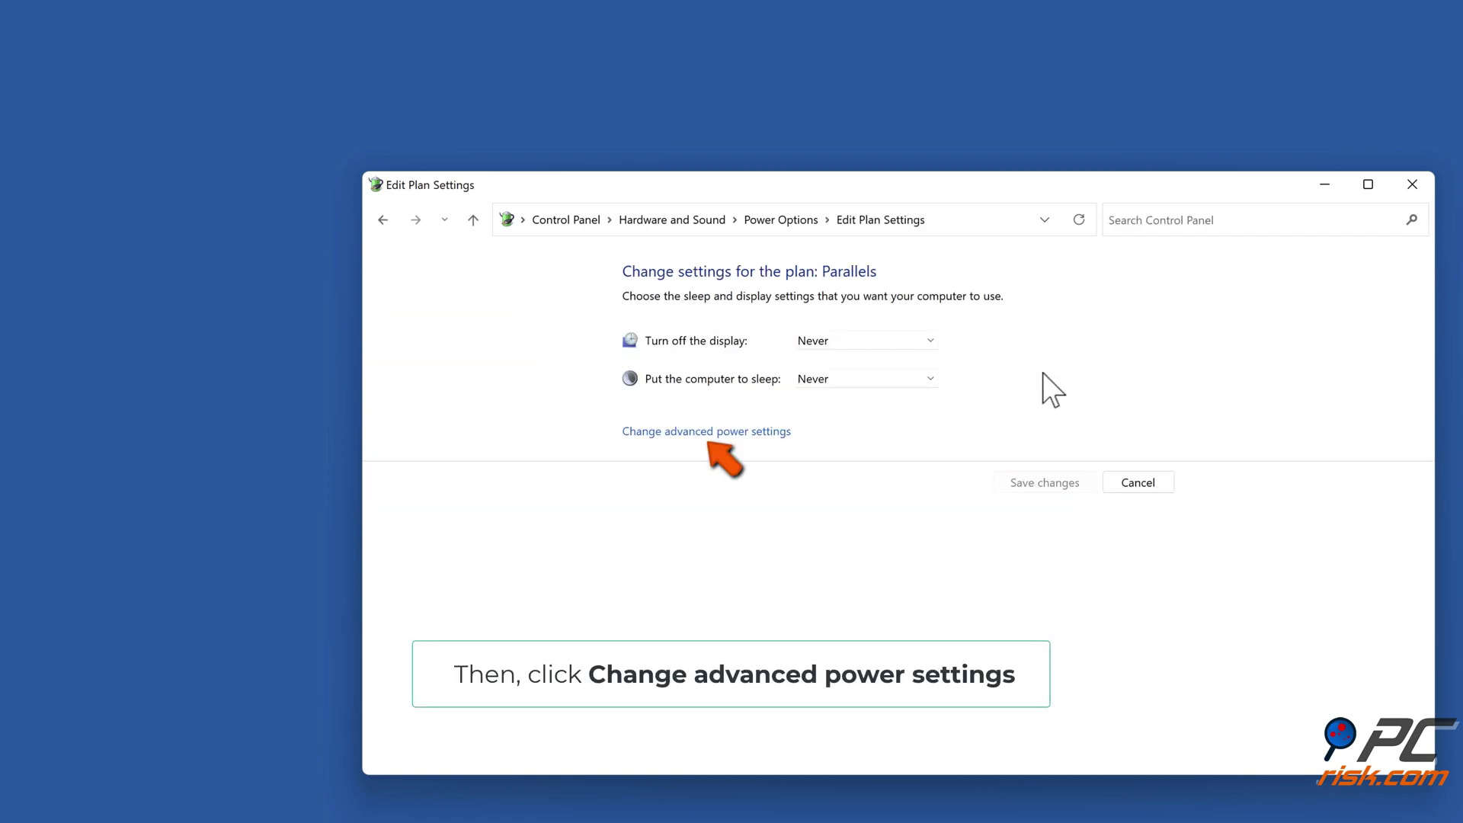
{"action": "left_click", "coordinate": [711, 431]}
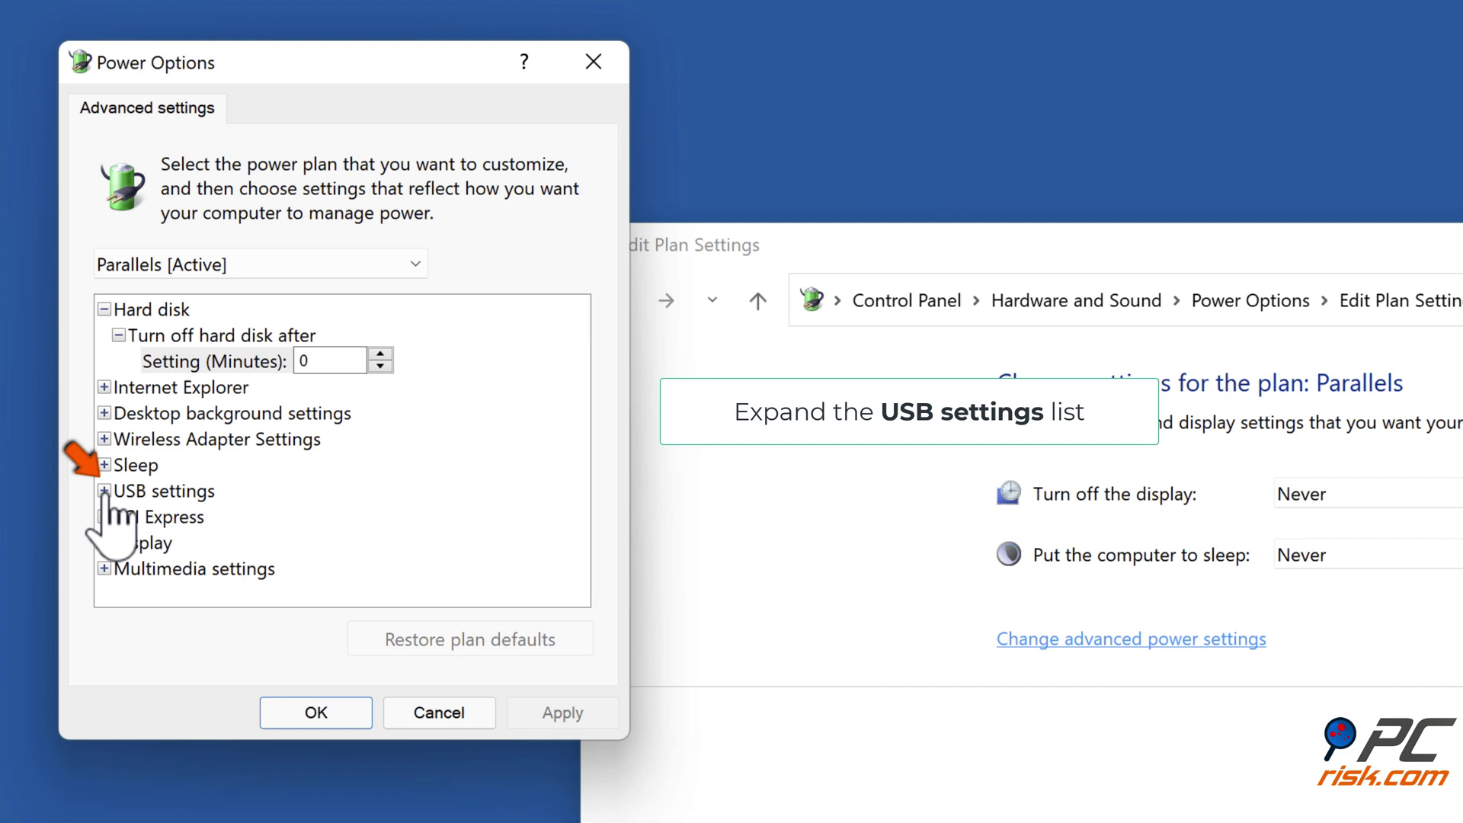
Set USB settings > USB selective suspend setting to Disabled, apply with OK, and close Edit Plan Settings
{"action": "left_click", "coordinate": [104, 491]}
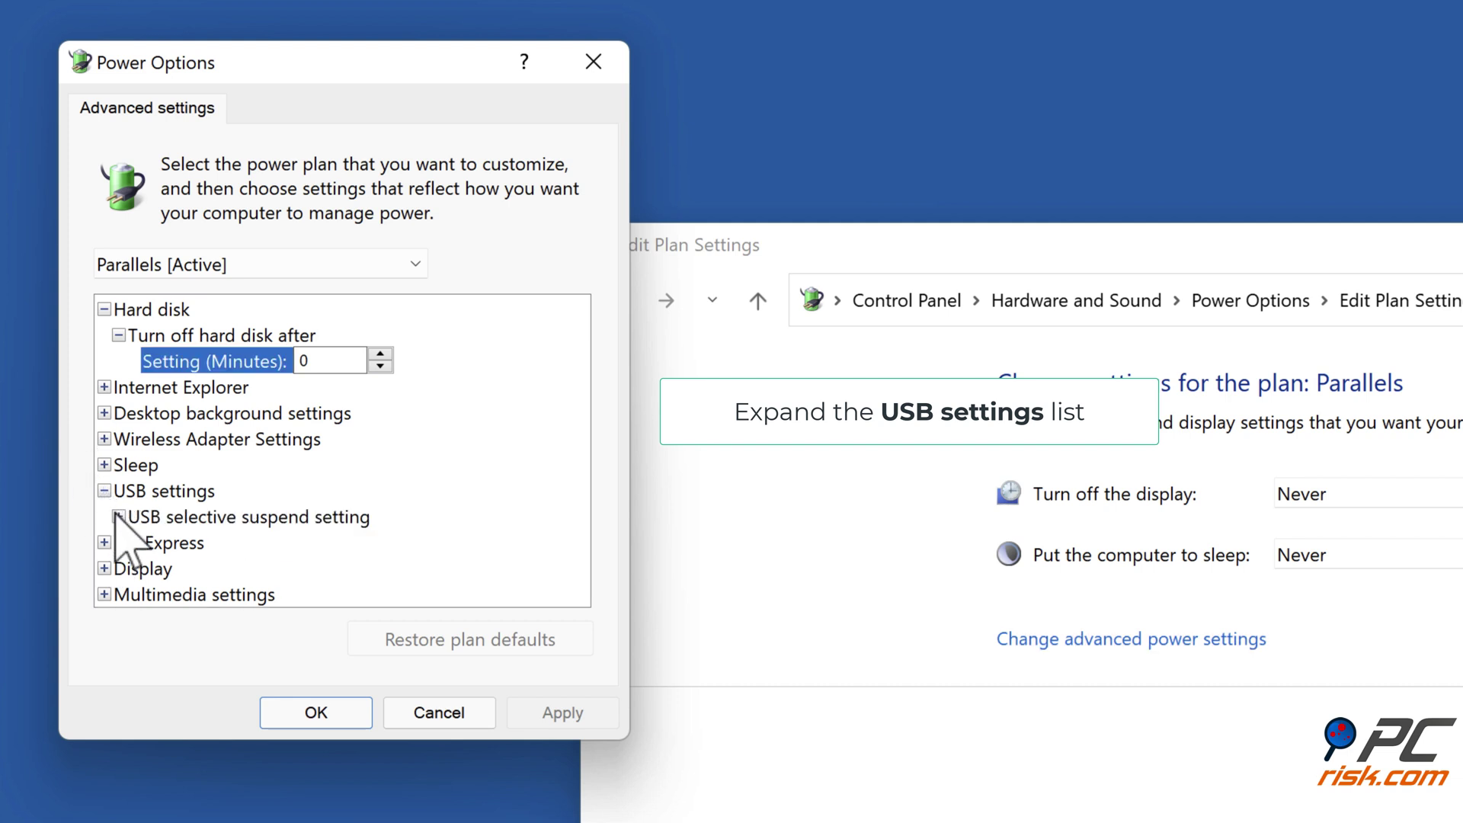
{"action": "left_click", "coordinate": [118, 518]}
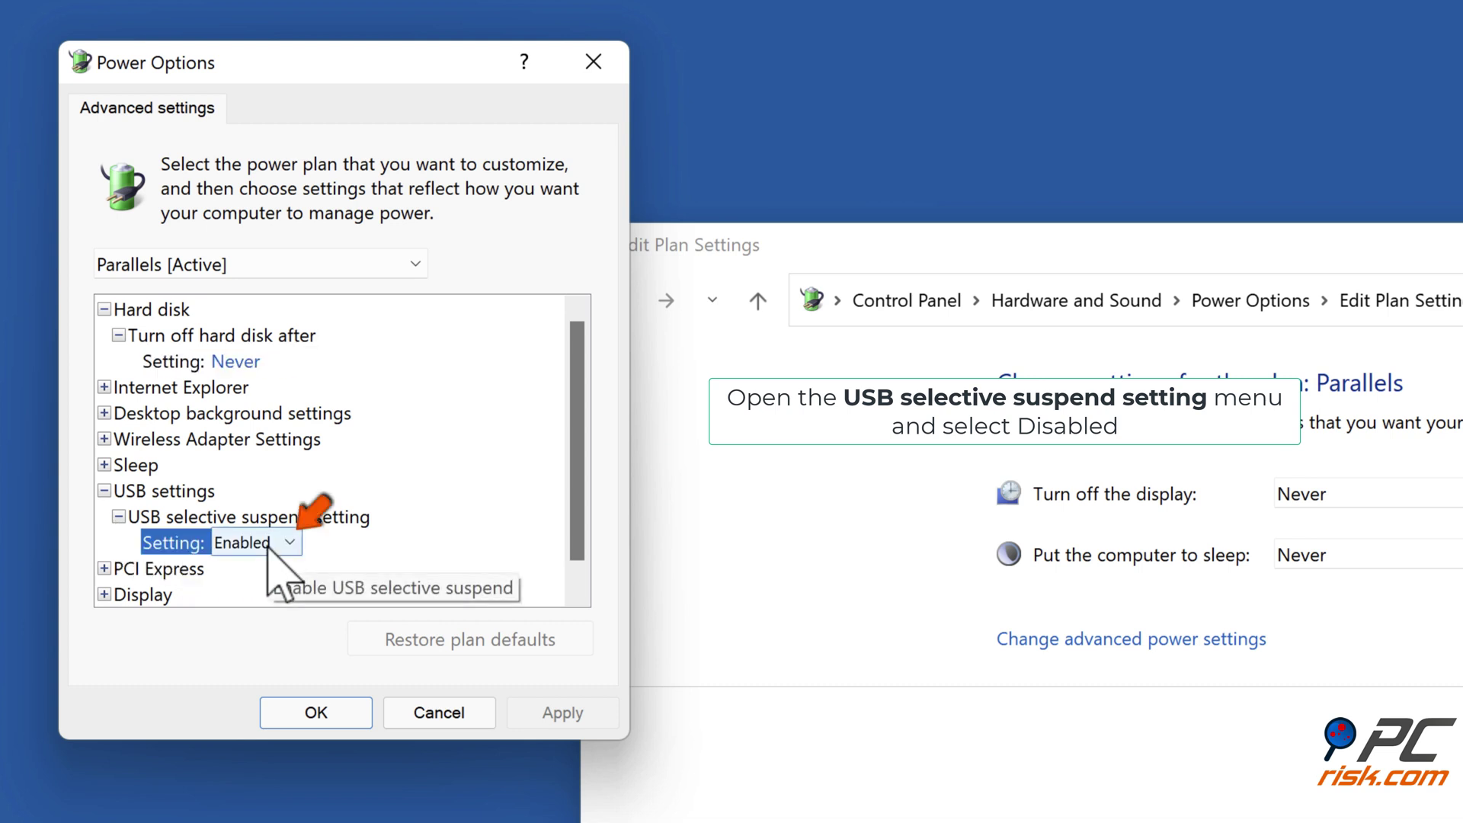
{"action": "left_click", "coordinate": [273, 542]}
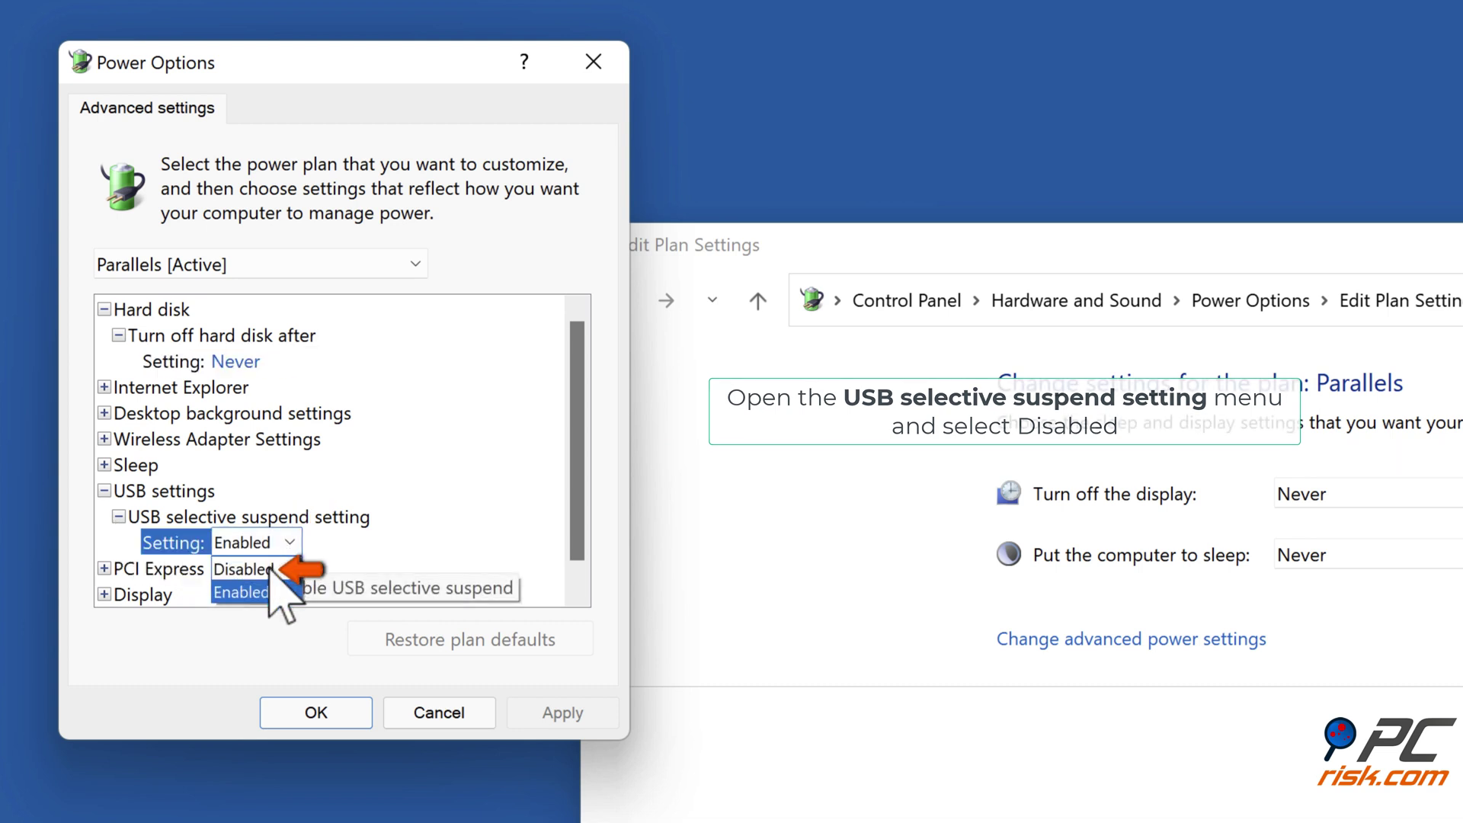
{"action": "left_click", "coordinate": [271, 570]}
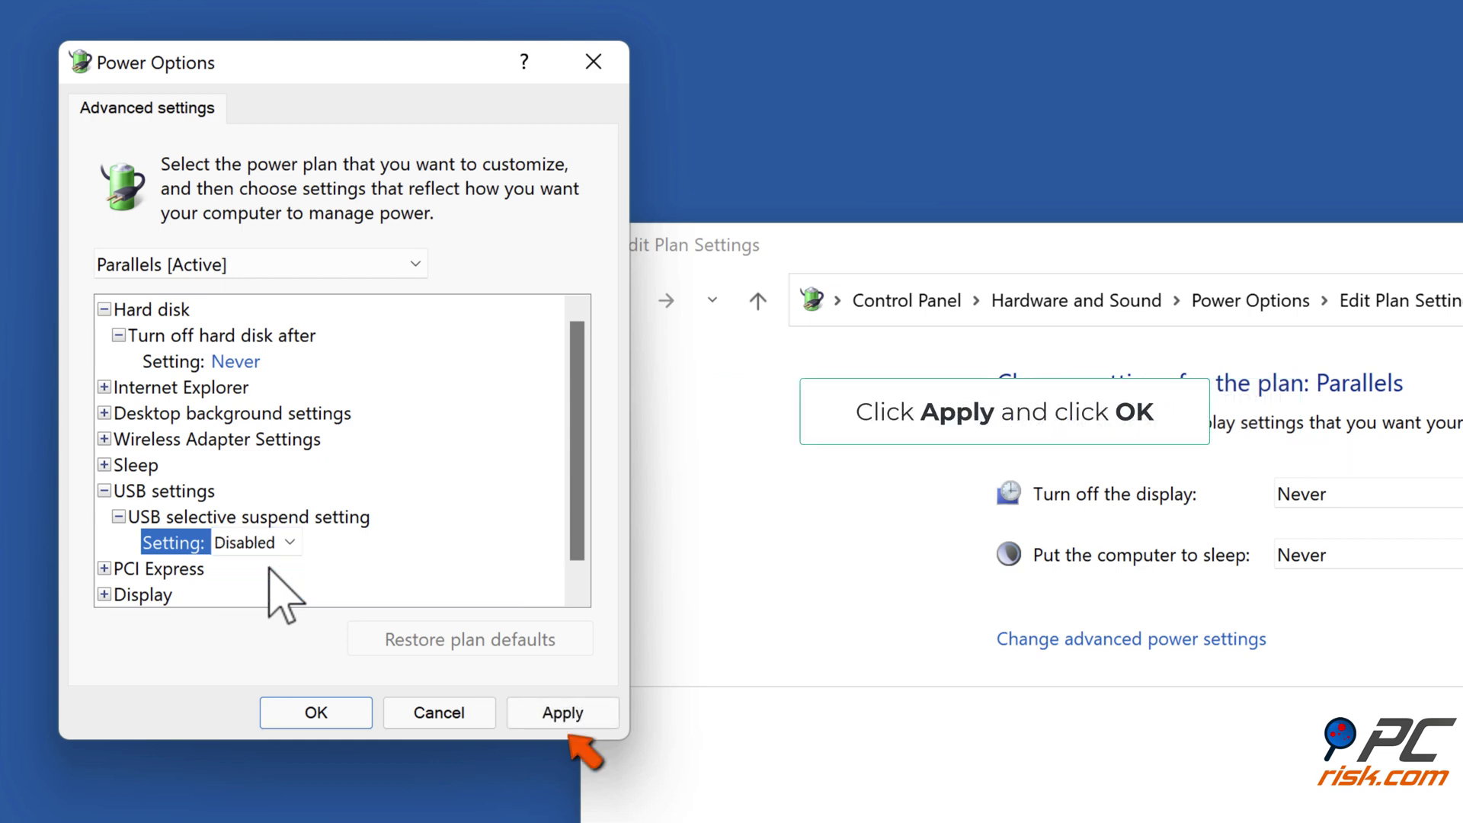
{"action": "left_click", "coordinate": [556, 721]}
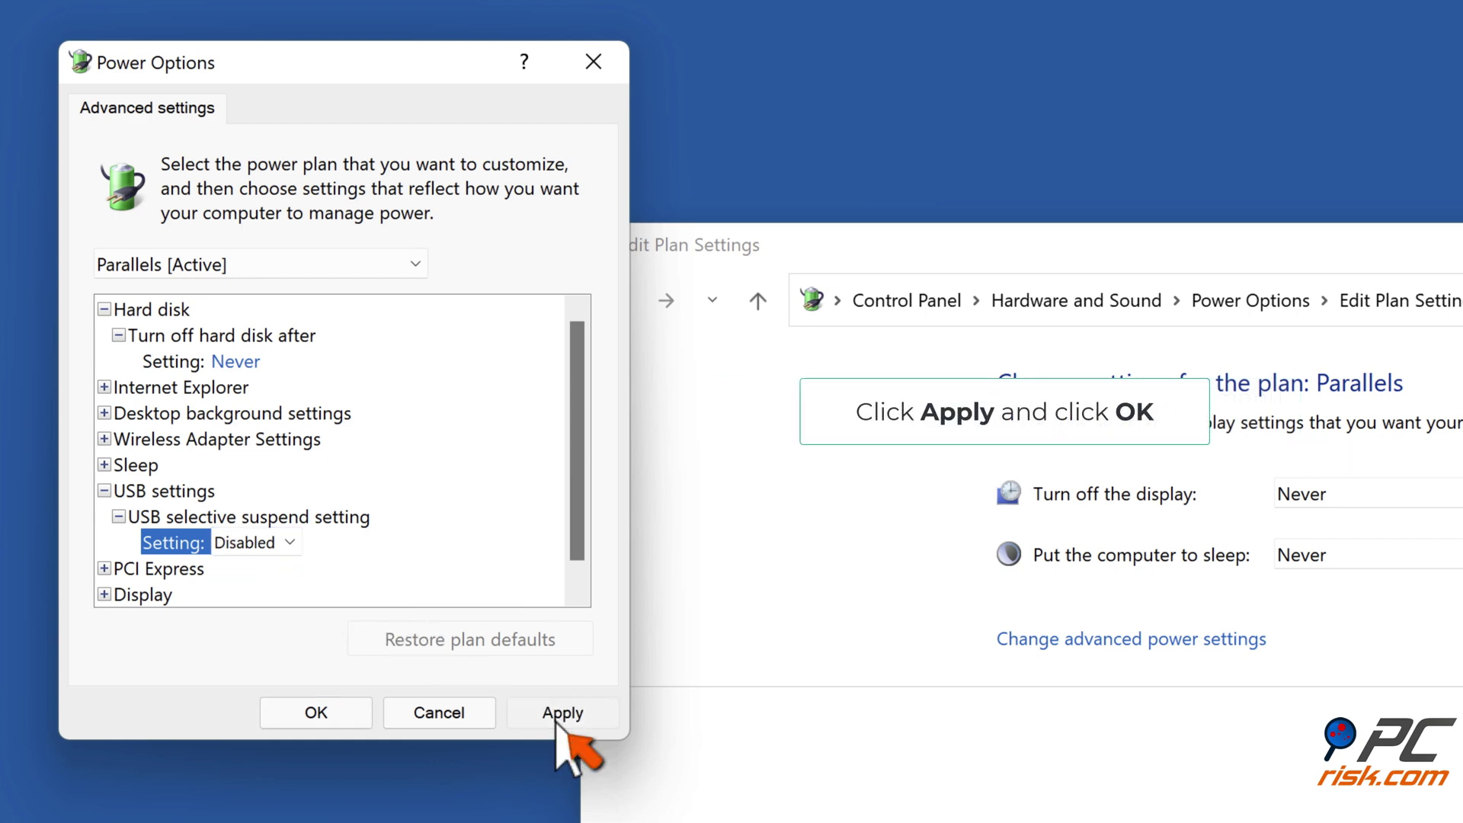
{"action": "left_click", "coordinate": [316, 713]}
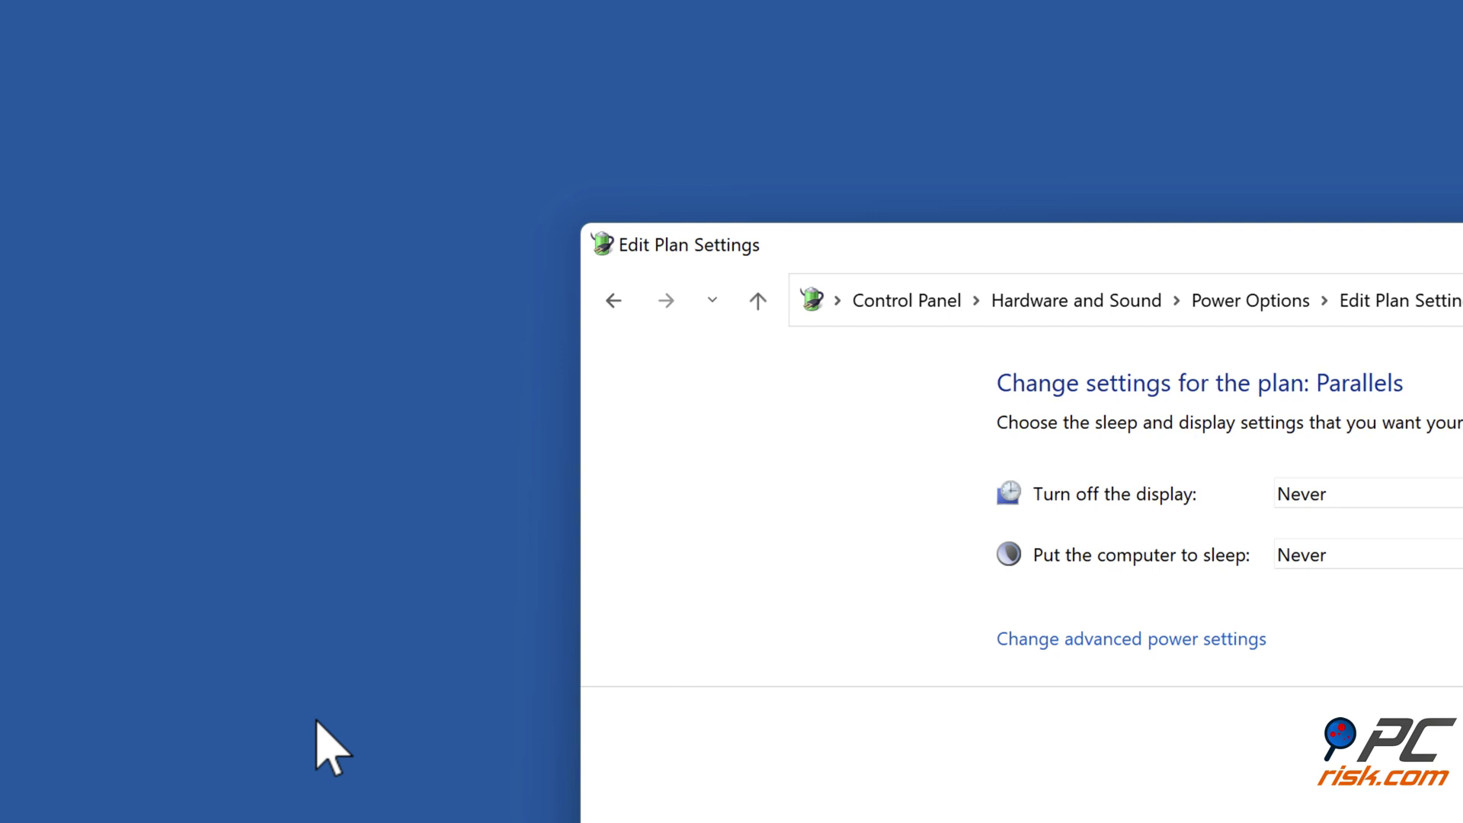
{"action": "left_click", "coordinate": [1115, 181]}
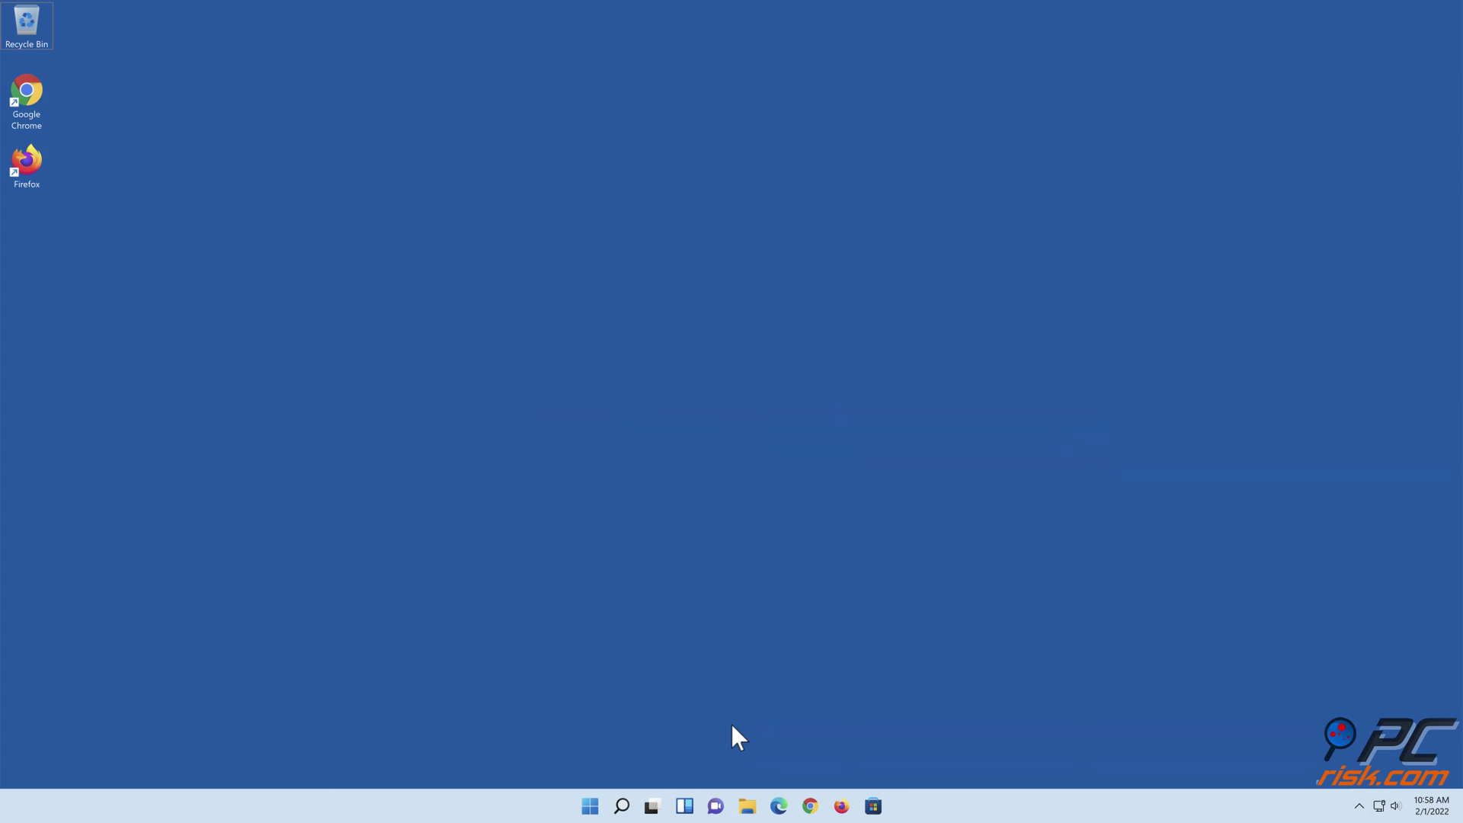
Launch Disk Management from the Start button's Win+X menu
{"action": "right_click", "coordinate": [595, 808]}
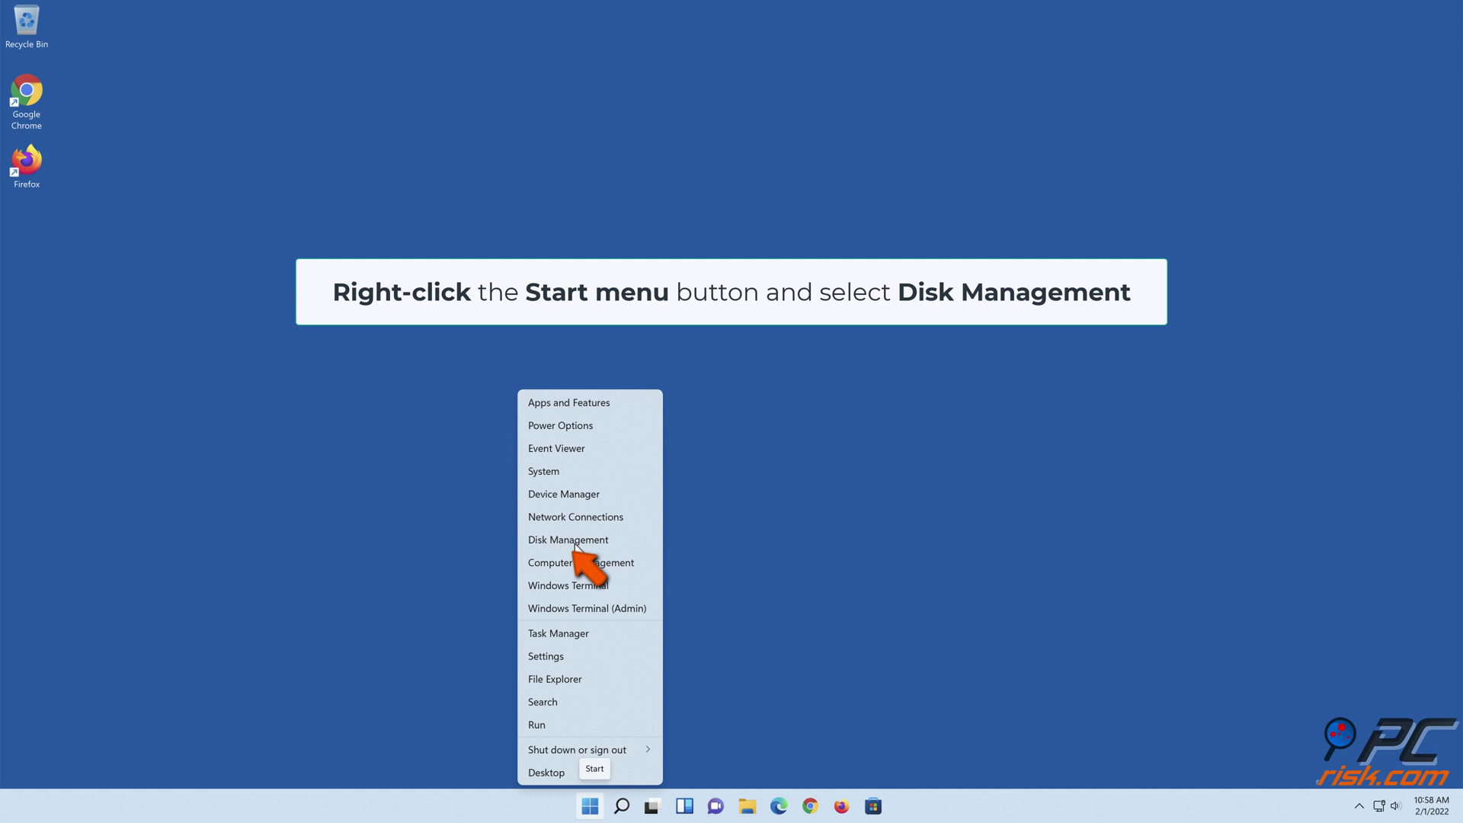
{"action": "left_click", "coordinate": [575, 541]}
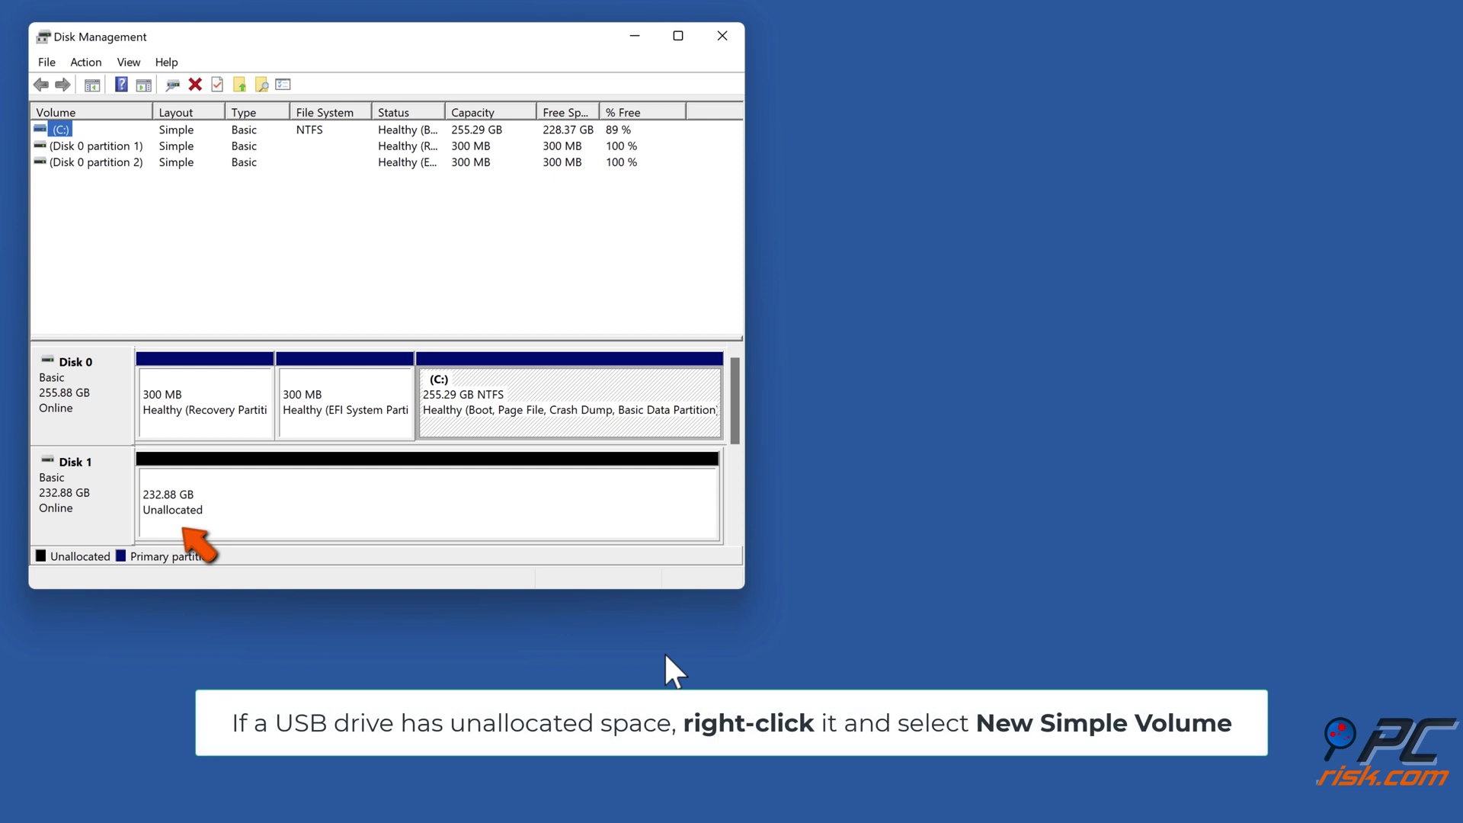
Create a full-size 232.88 GB NTFS simple volume with letter E on Disk 1's unallocated space
{"action": "right_click", "coordinate": [319, 505]}
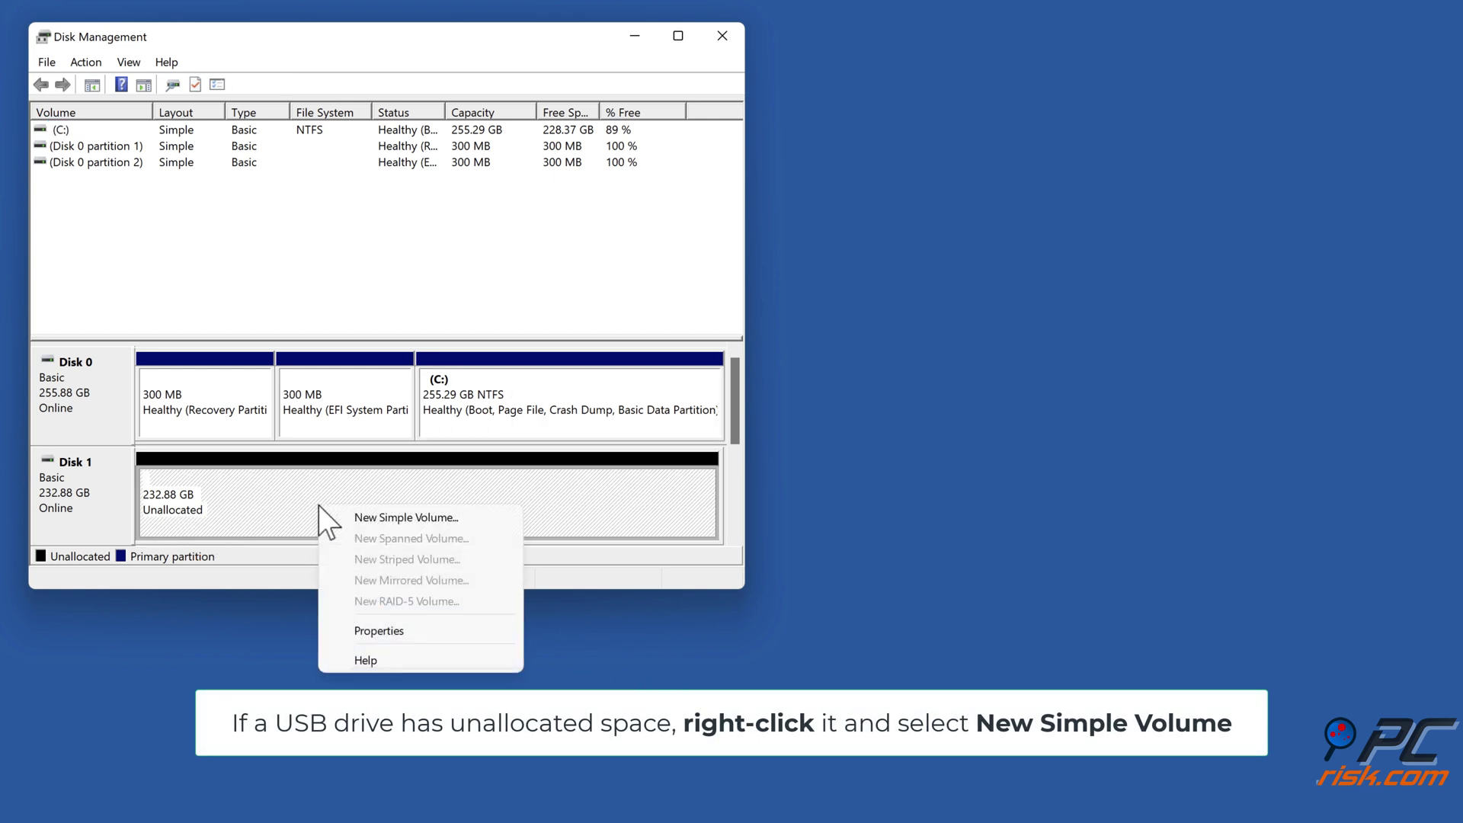
{"action": "left_click", "coordinate": [408, 523]}
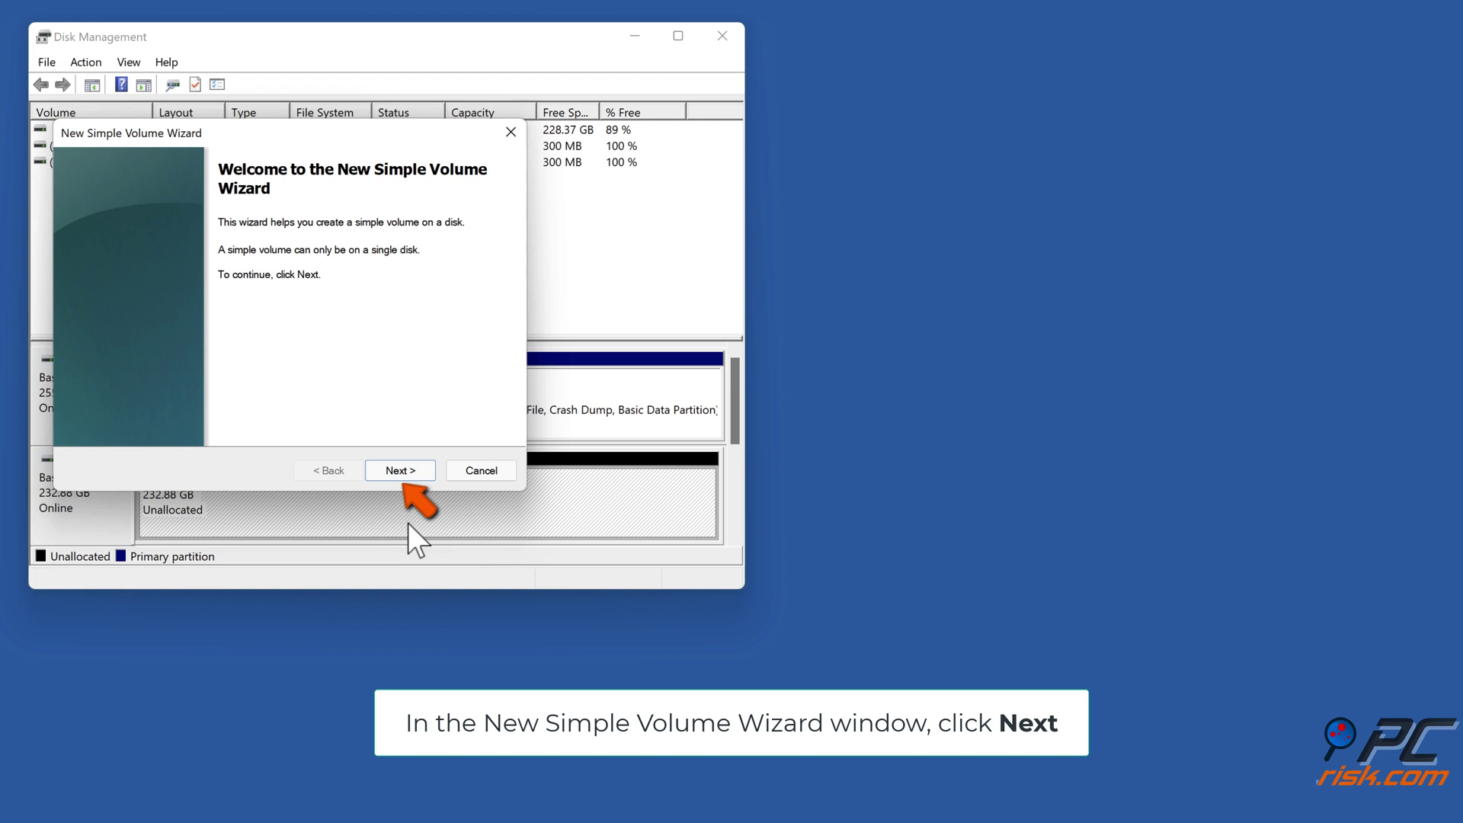
{"action": "left_click", "coordinate": [399, 470]}
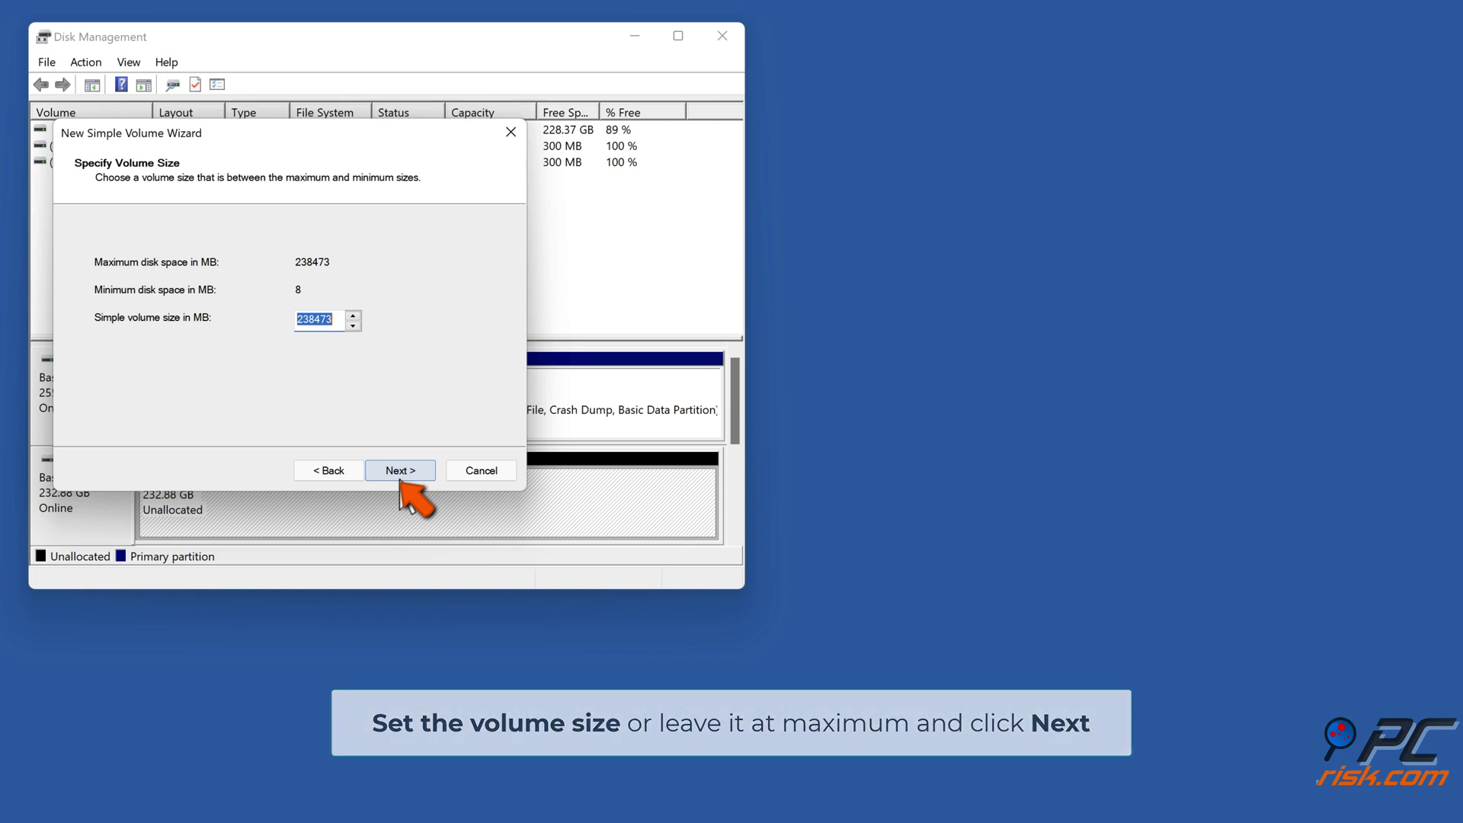
{"action": "left_click", "coordinate": [399, 479]}
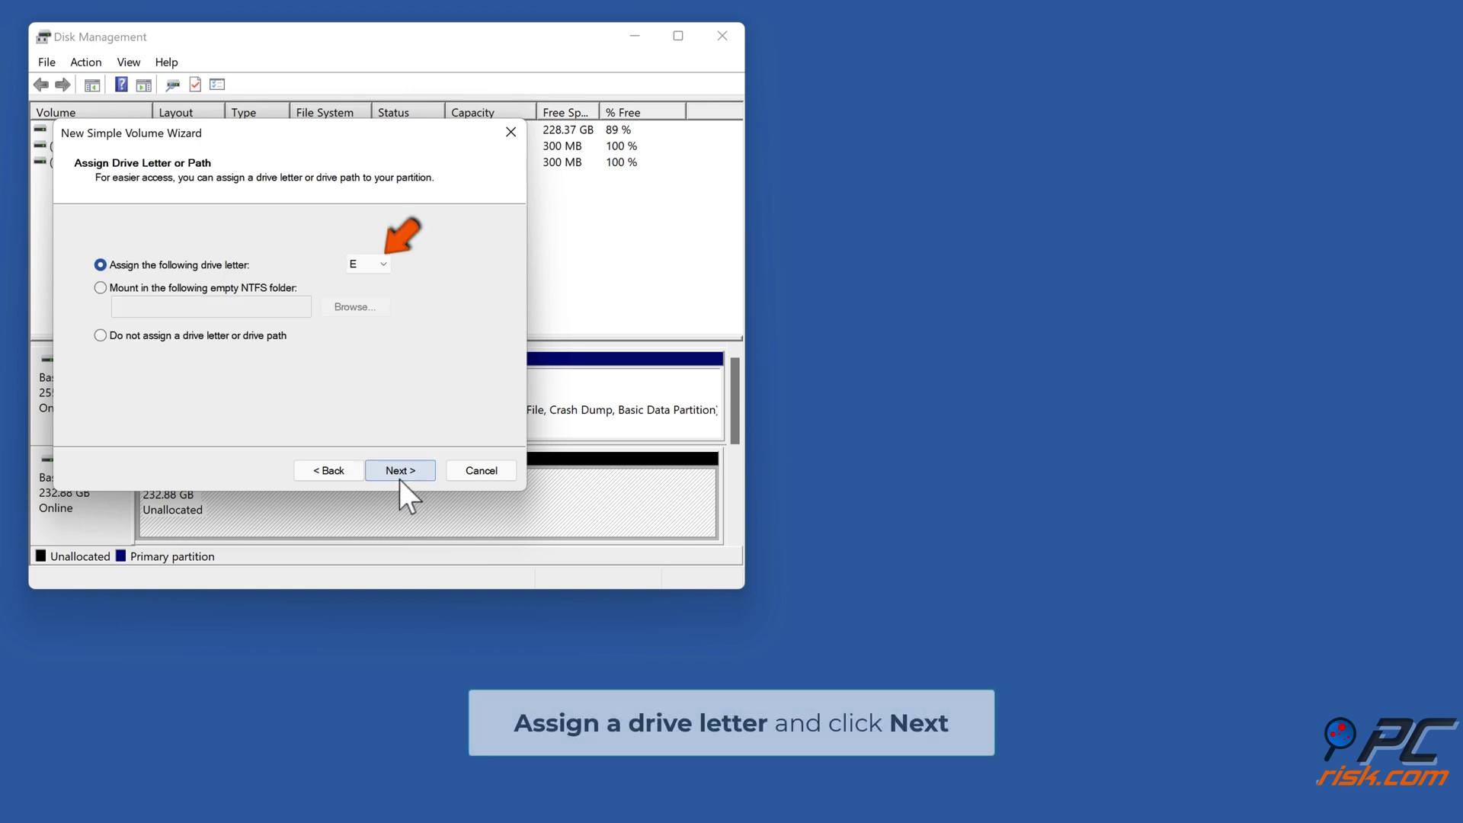
{"action": "left_click", "coordinate": [381, 265]}
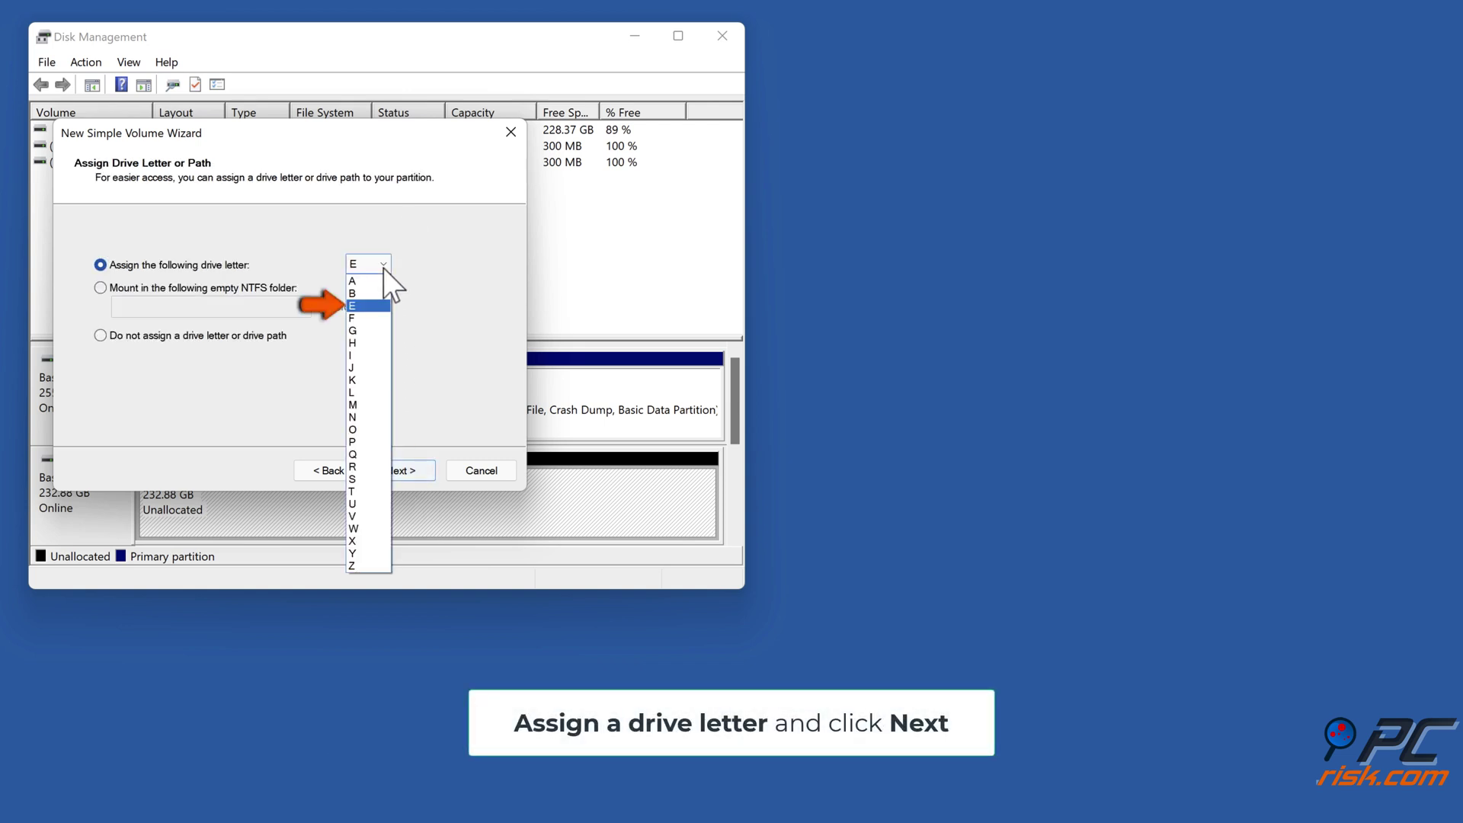
{"action": "left_click", "coordinate": [369, 307]}
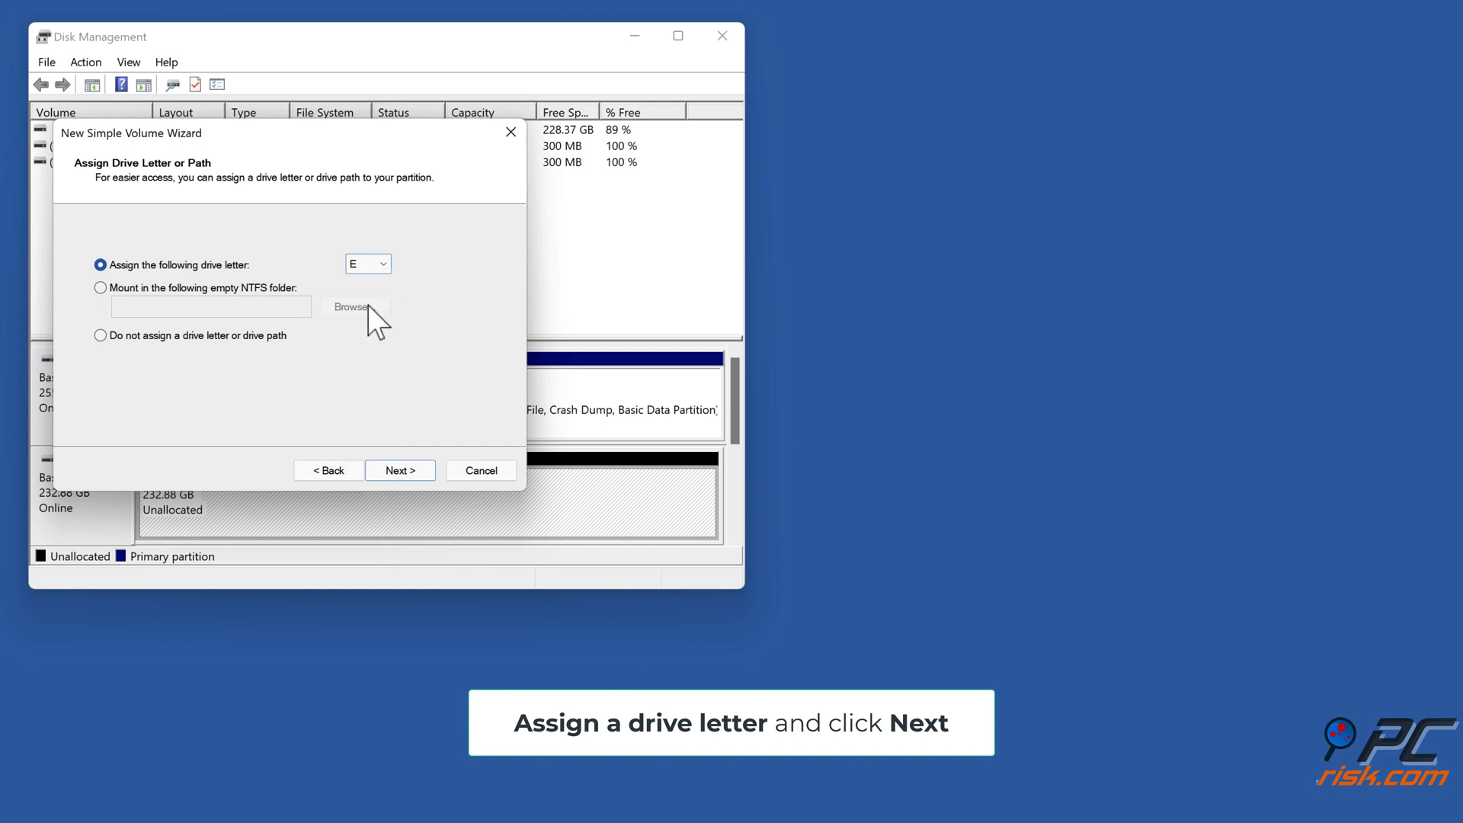
{"action": "left_click", "coordinate": [397, 478]}
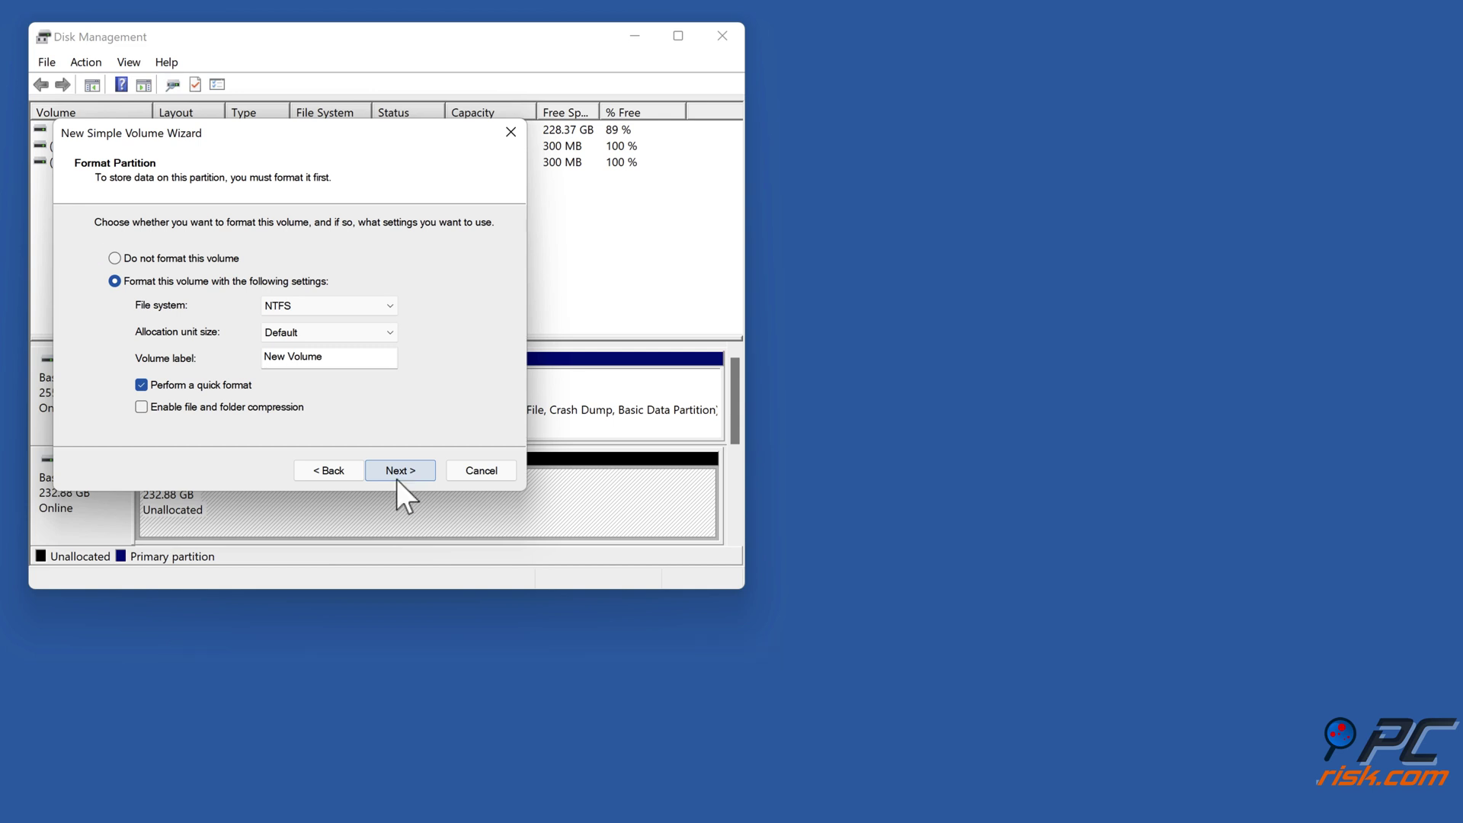
{"action": "left_click", "coordinate": [396, 479]}
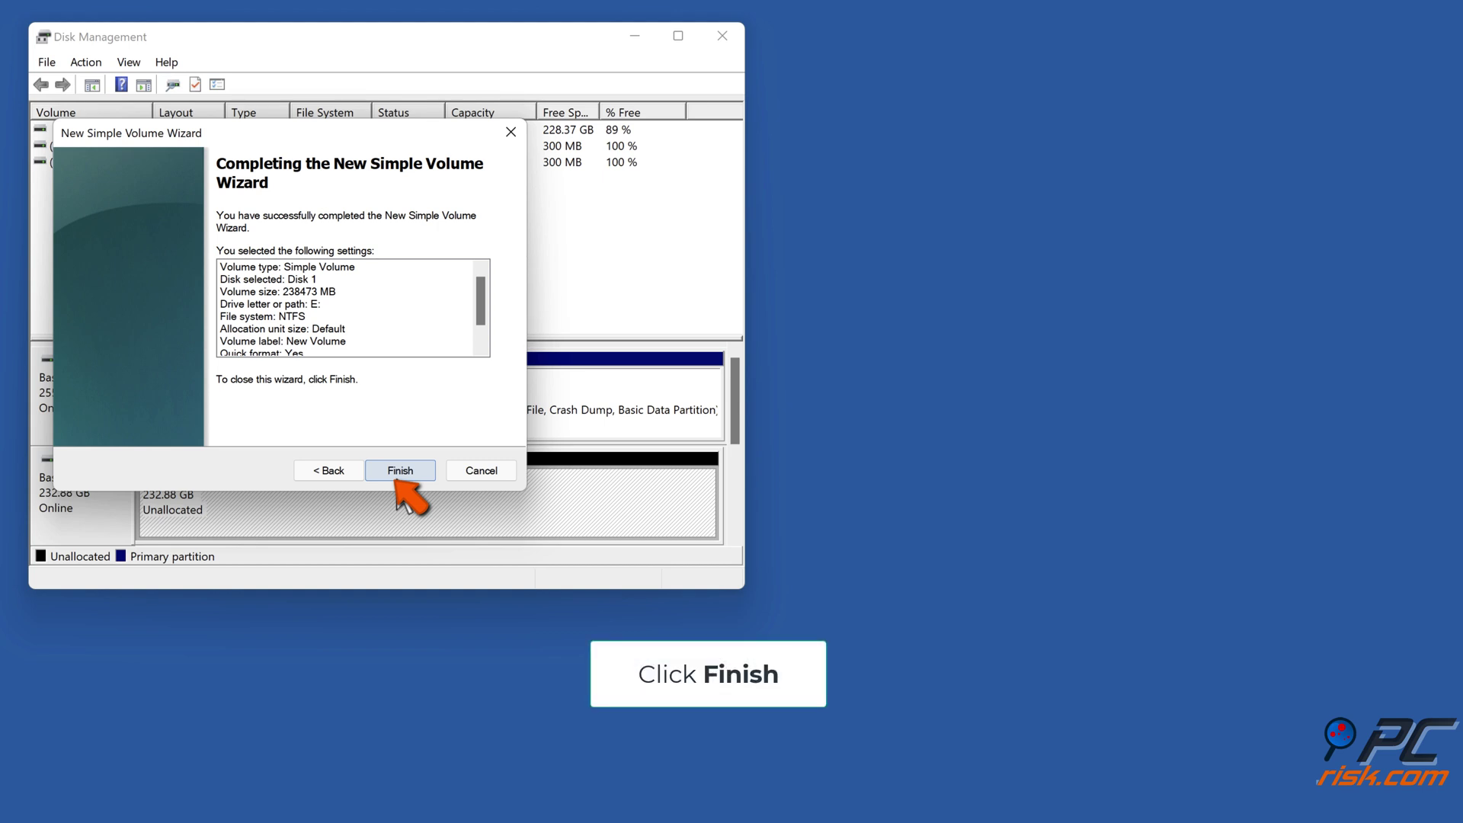
{"action": "left_click", "coordinate": [396, 476]}
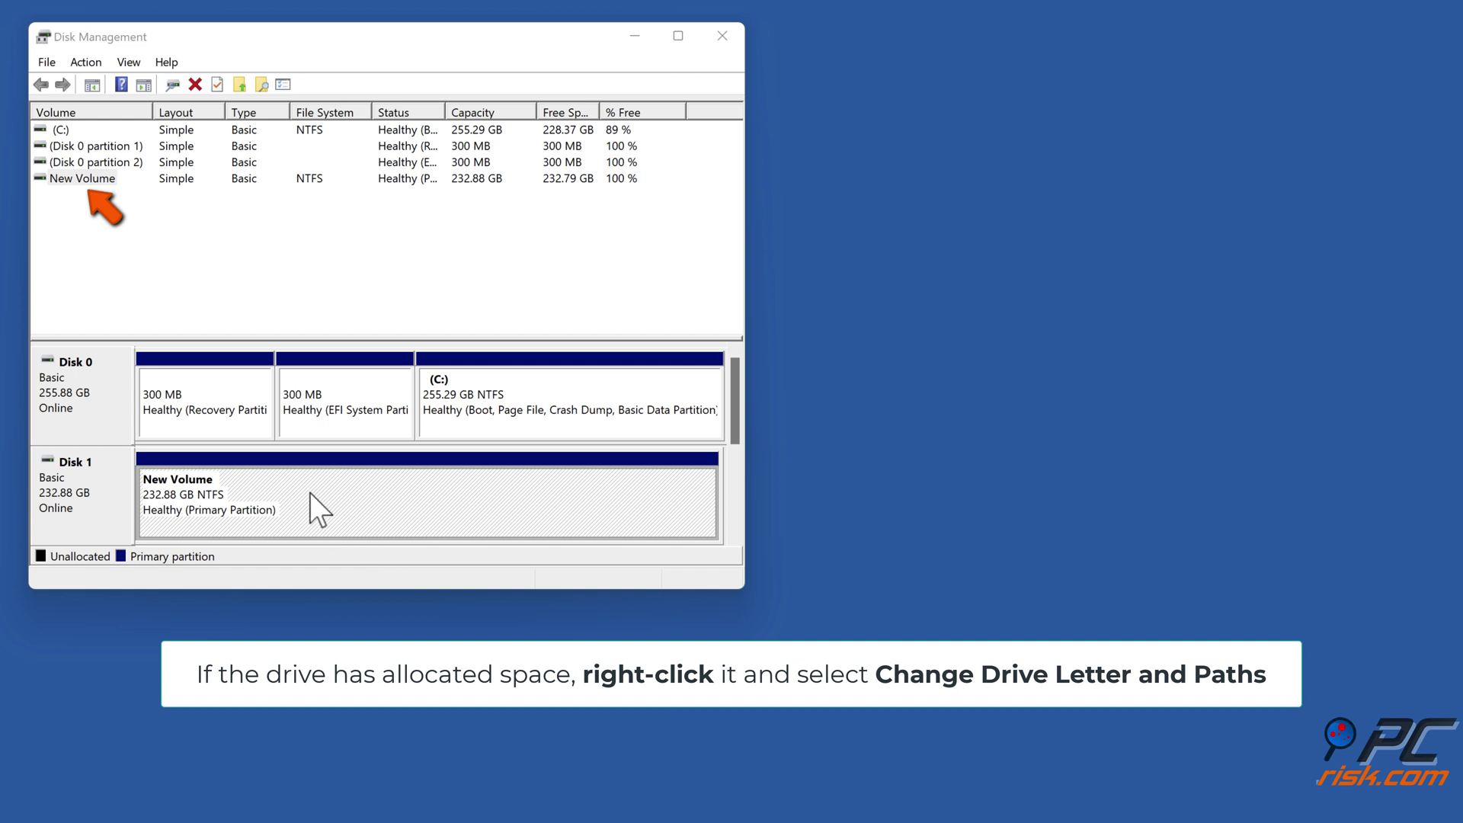
Add drive letter E to New Volume via Change Drive Letter and Paths, then close Disk Management
{"action": "right_click", "coordinate": [110, 181]}
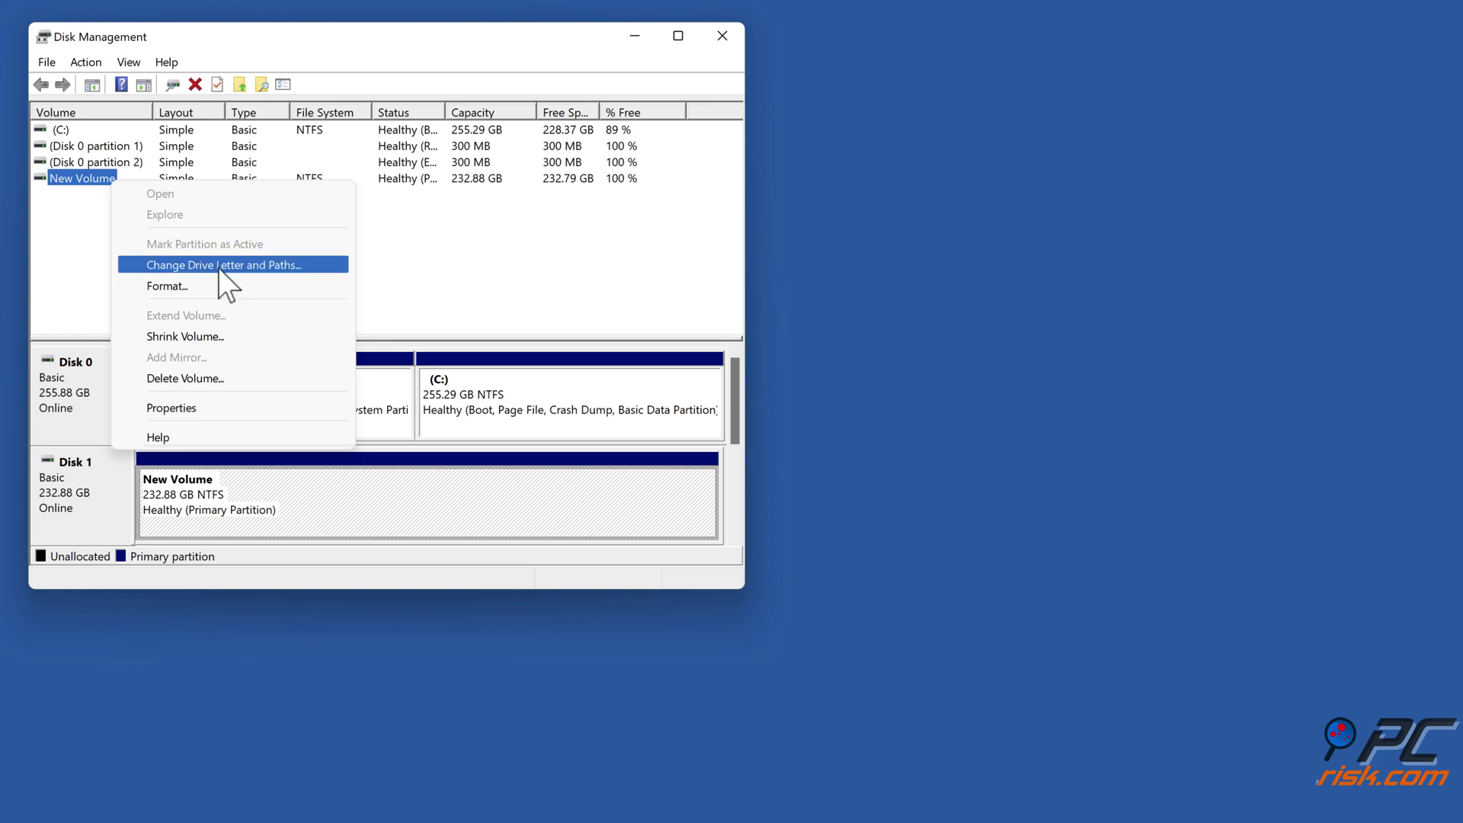
{"action": "left_click", "coordinate": [218, 265]}
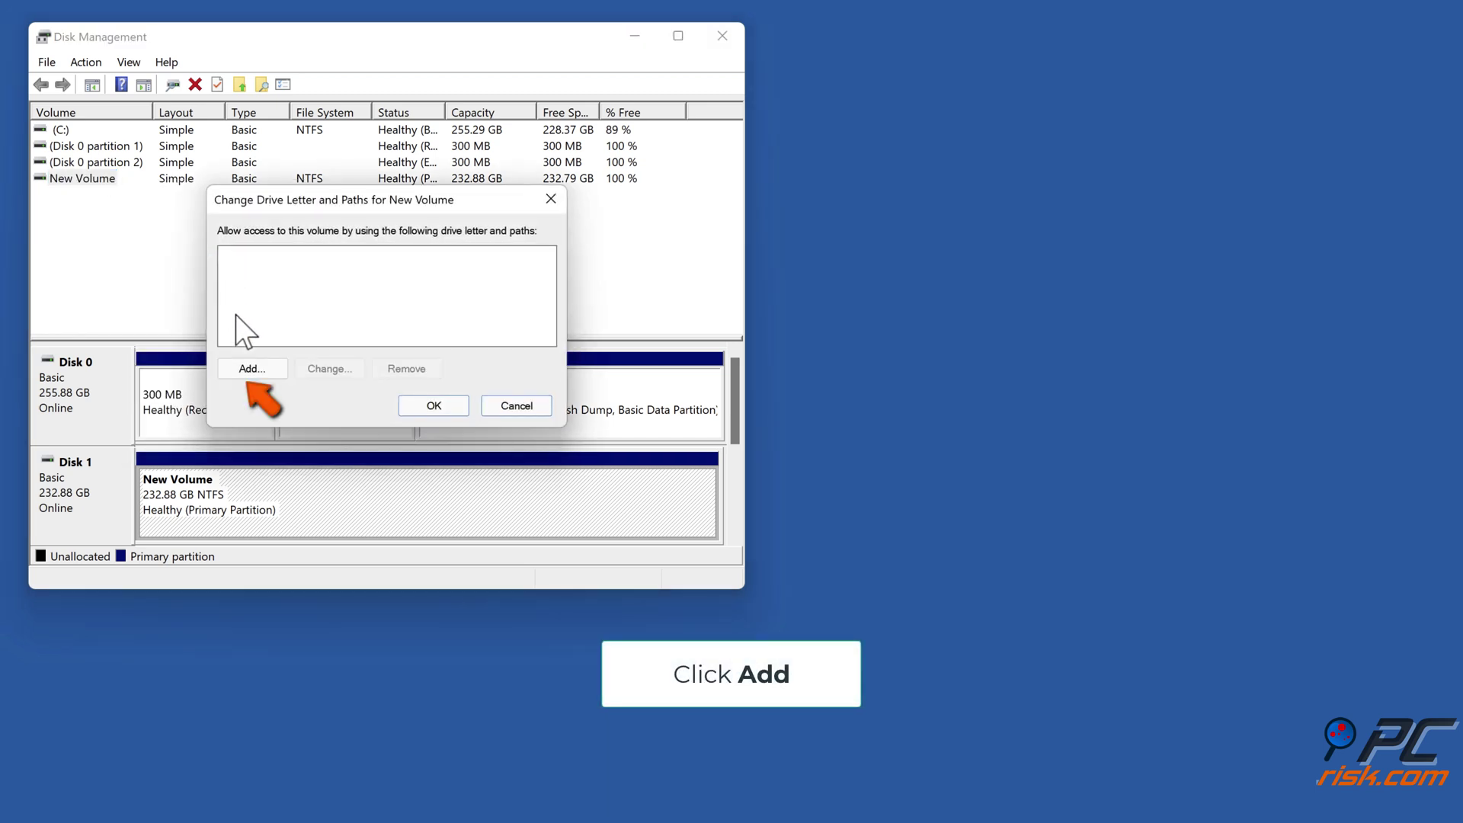
{"action": "left_click", "coordinate": [248, 368]}
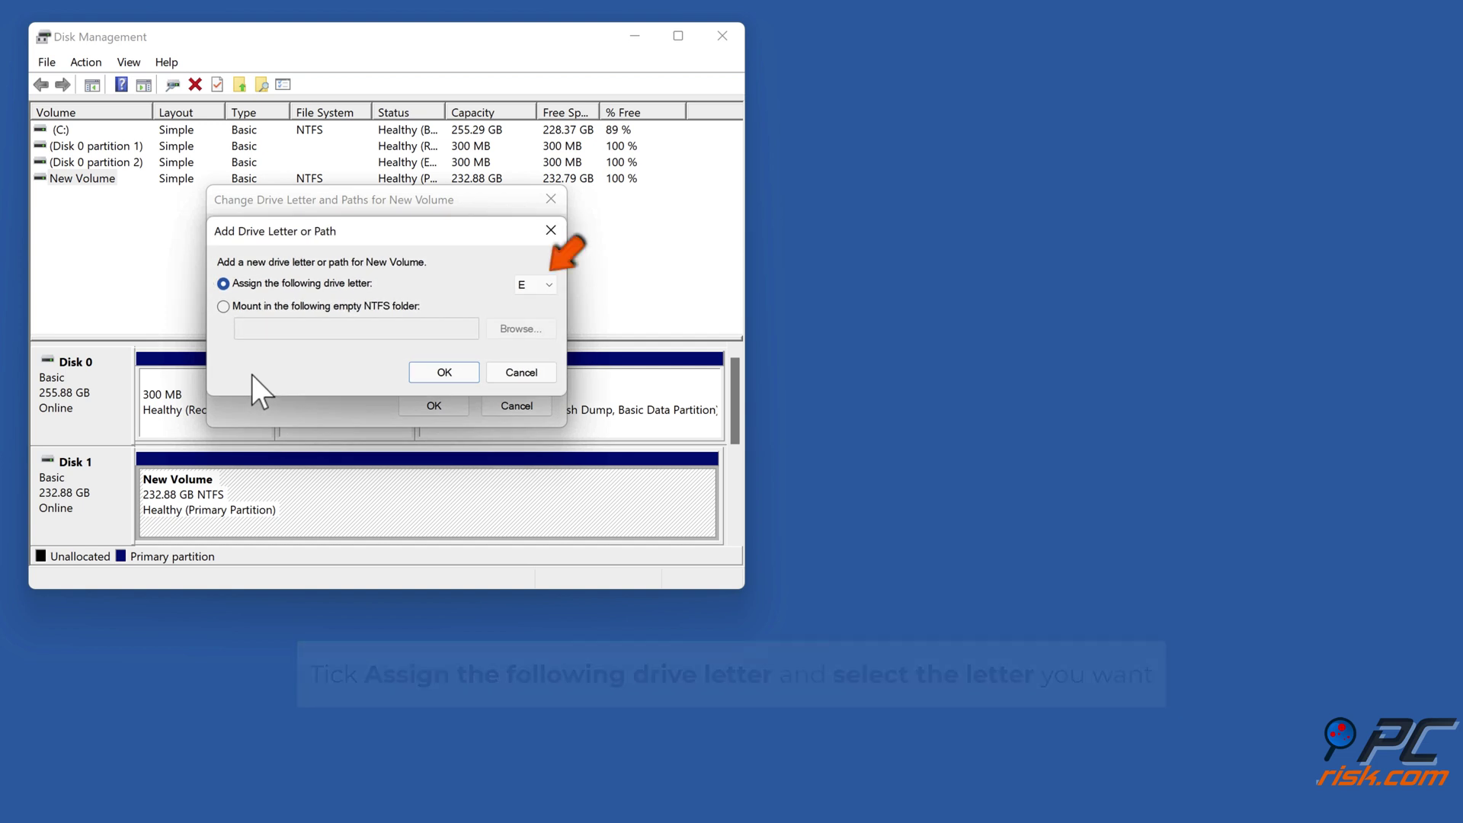
{"action": "left_click", "coordinate": [445, 373]}
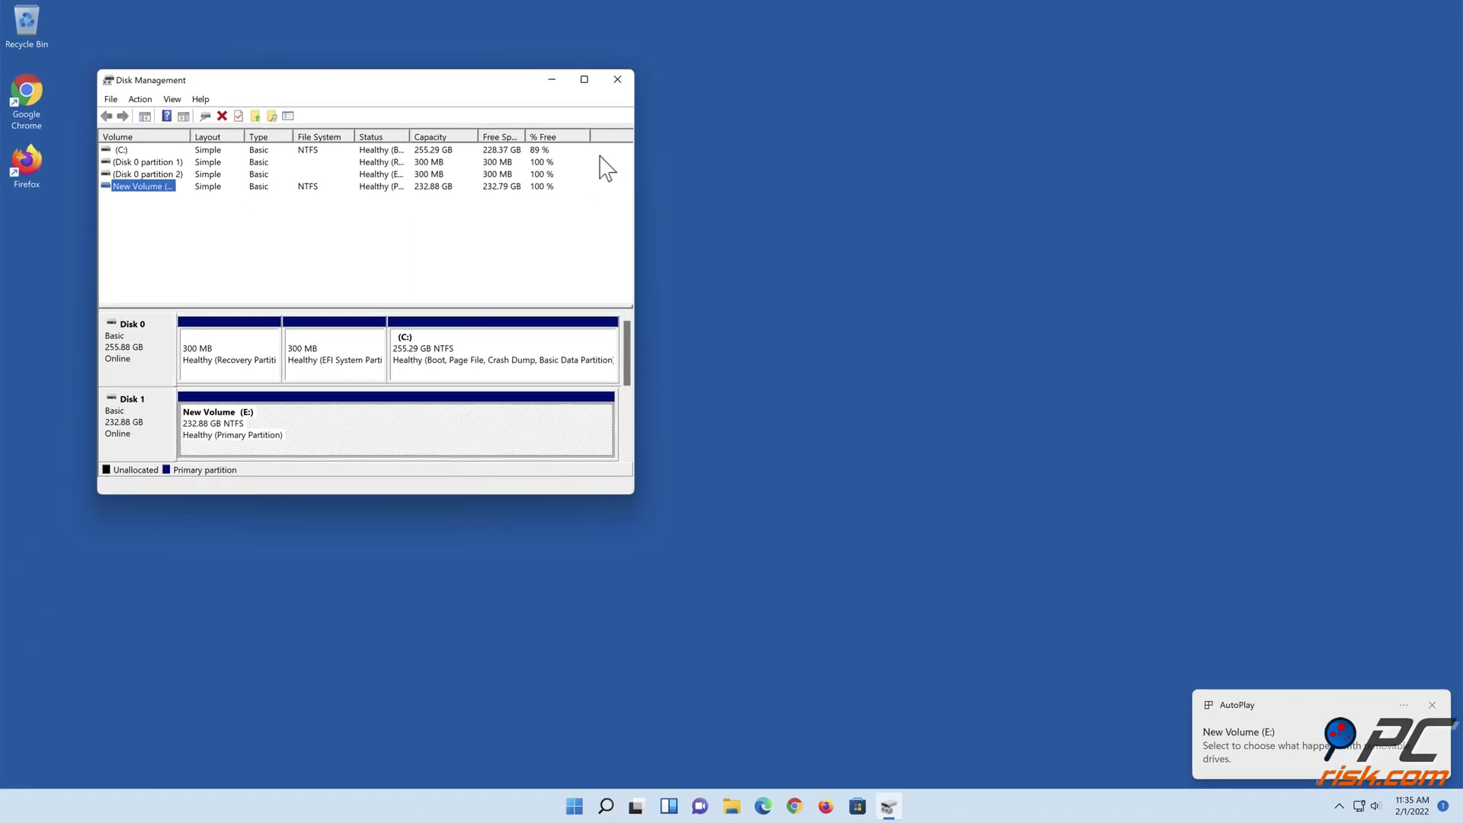
{"action": "left_click", "coordinate": [618, 84]}
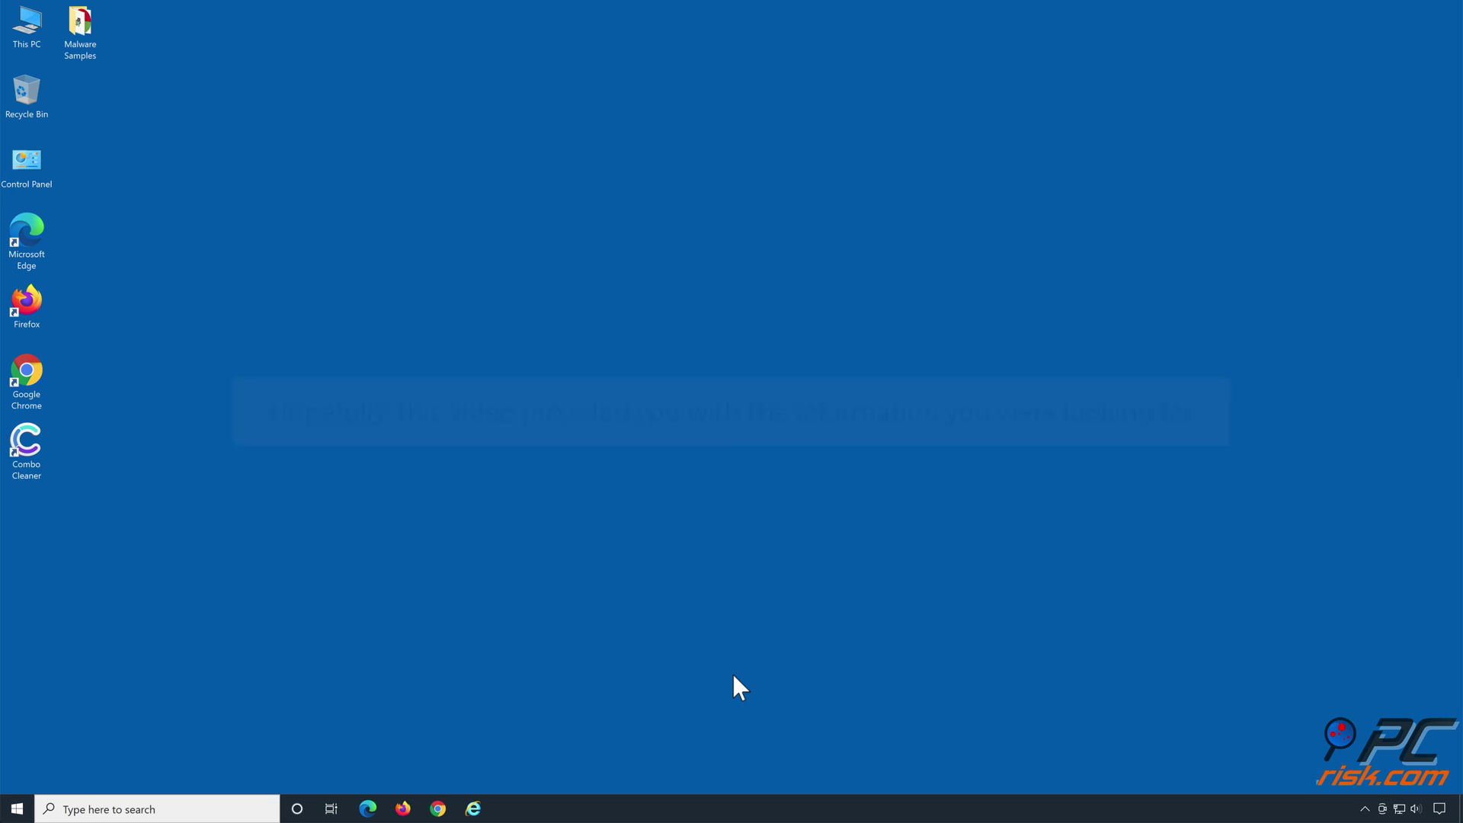
Launch Combo Cleaner, run a scan, and quarantine all 21 detected threats
{"action": "double_click", "coordinate": [30, 456]}
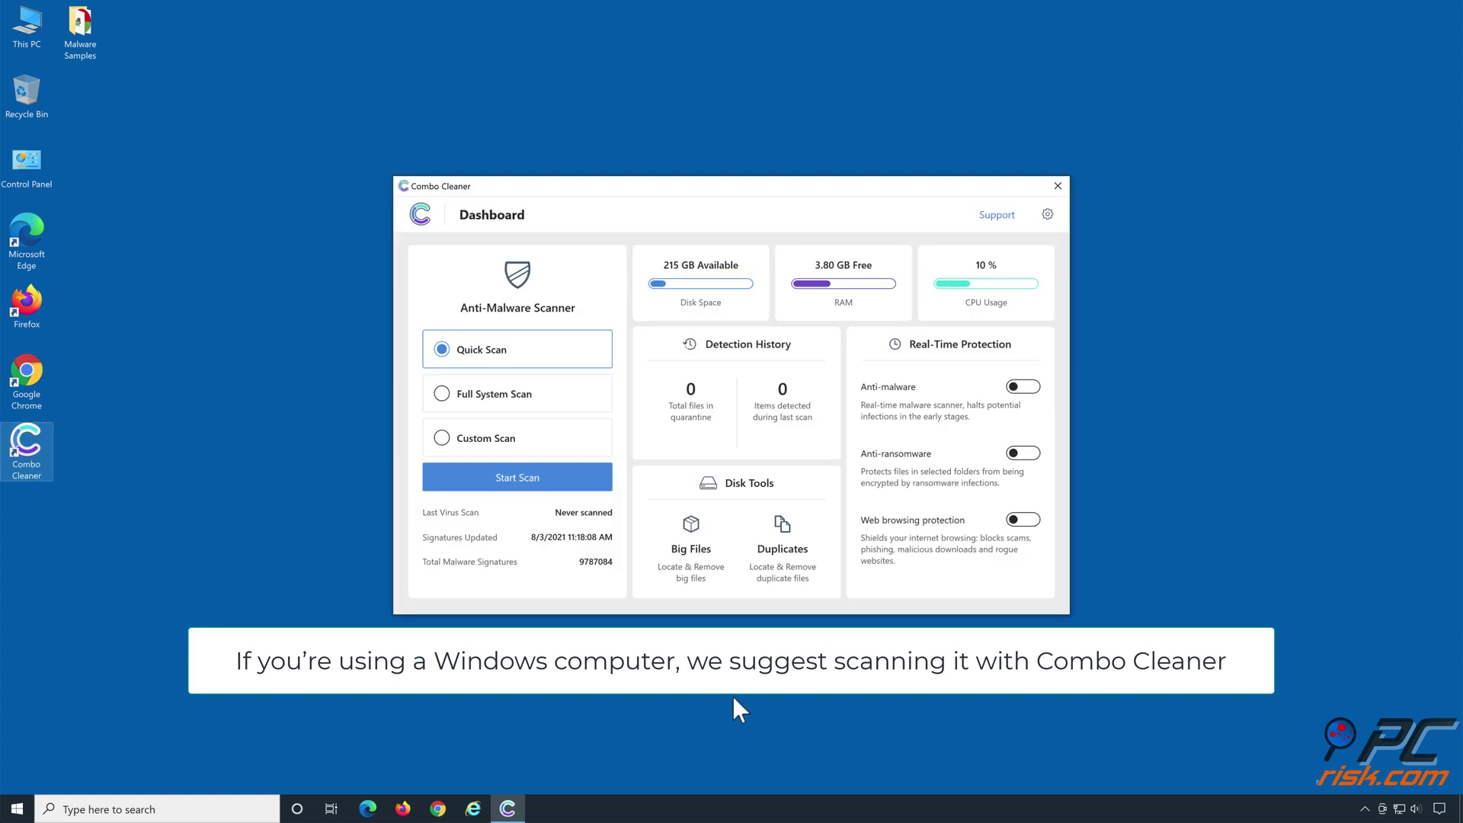
{"action": "left_click", "coordinate": [518, 484]}
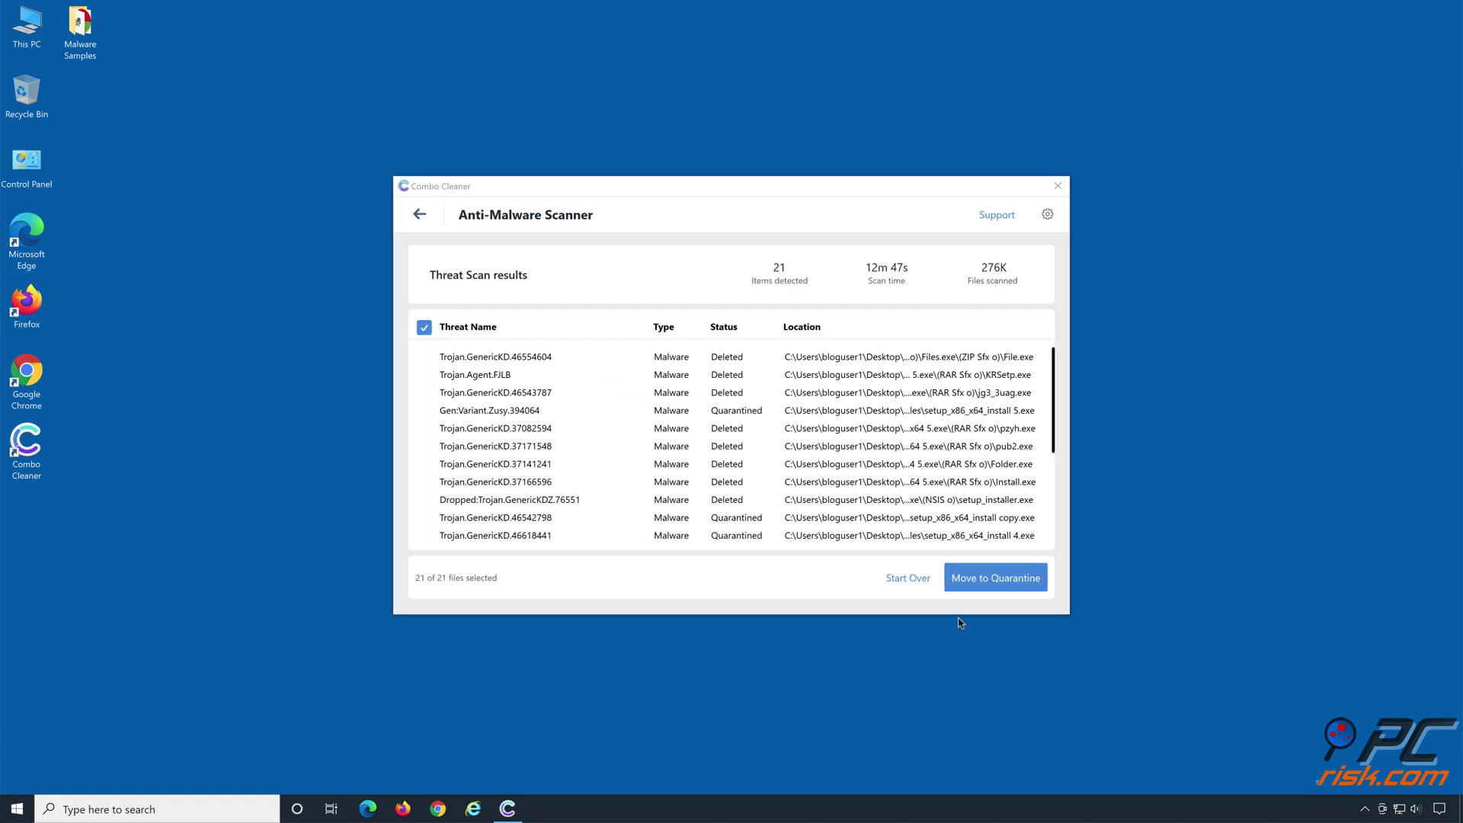
{"action": "left_click", "coordinate": [994, 583]}
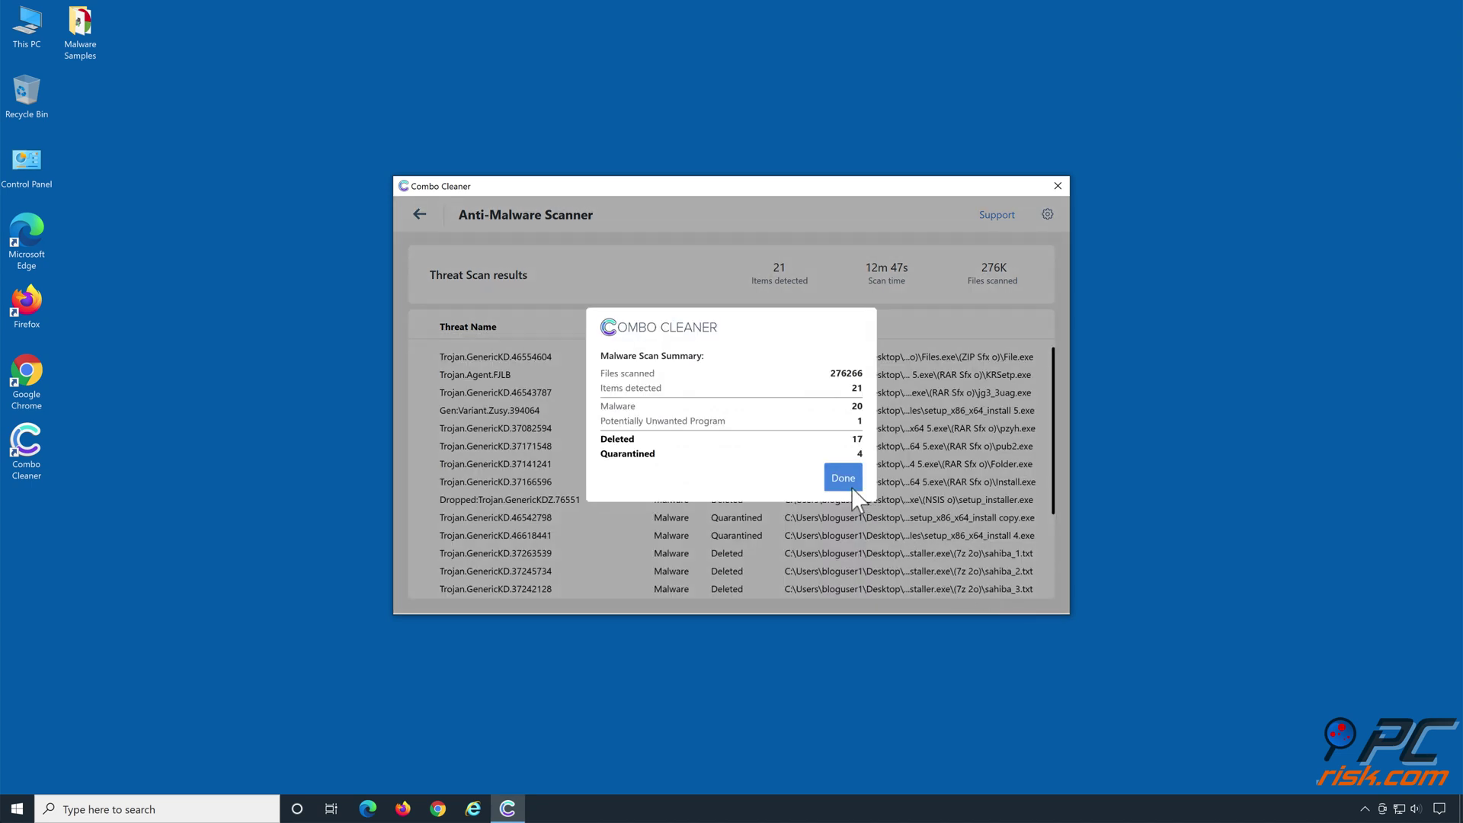
{"action": "left_click", "coordinate": [850, 481]}
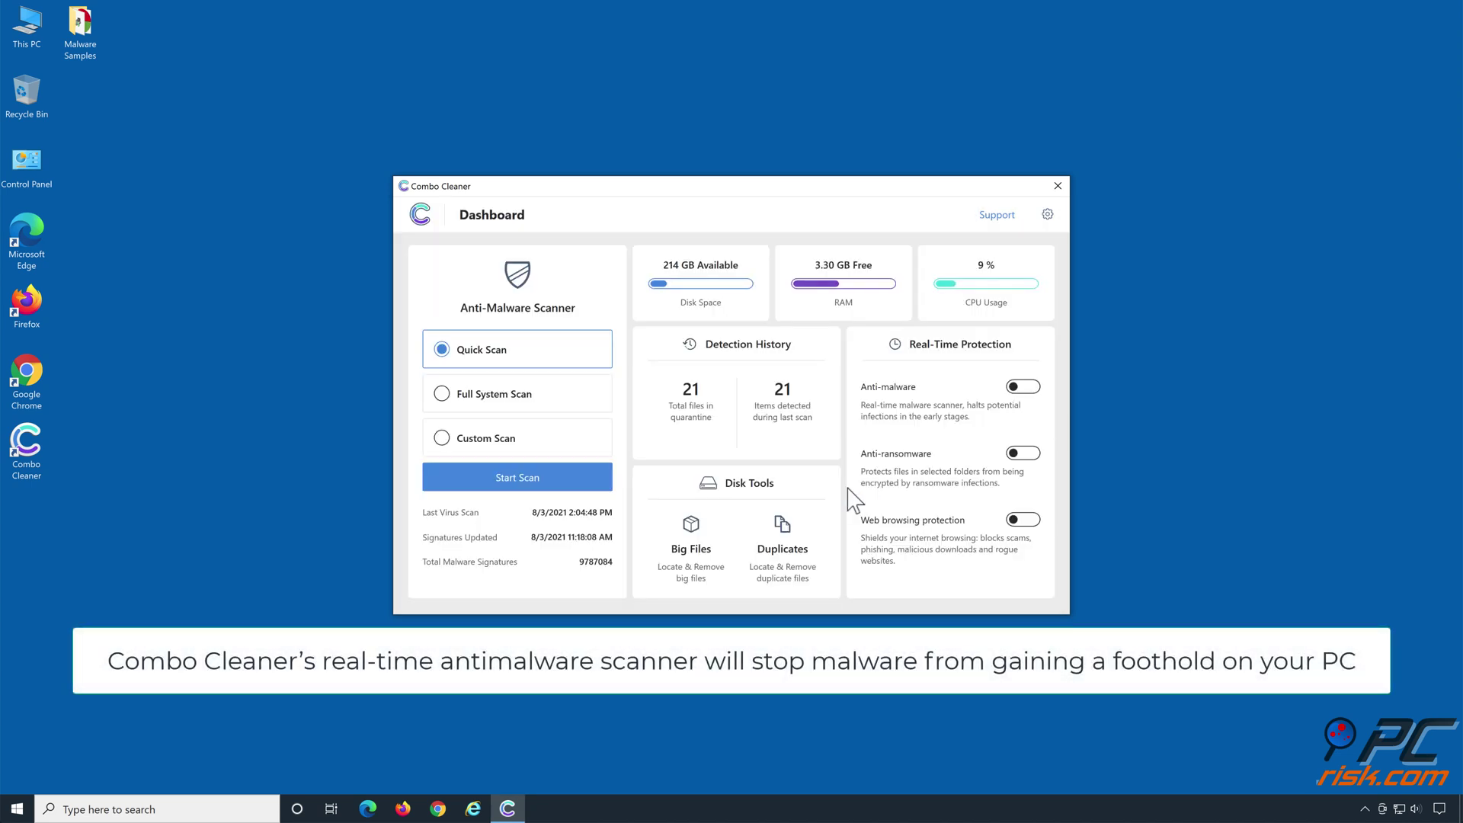
Enable anti-malware and anti-ransomware protection, adding Libraries > Documents as a protected folder
{"action": "left_click", "coordinate": [1023, 391]}
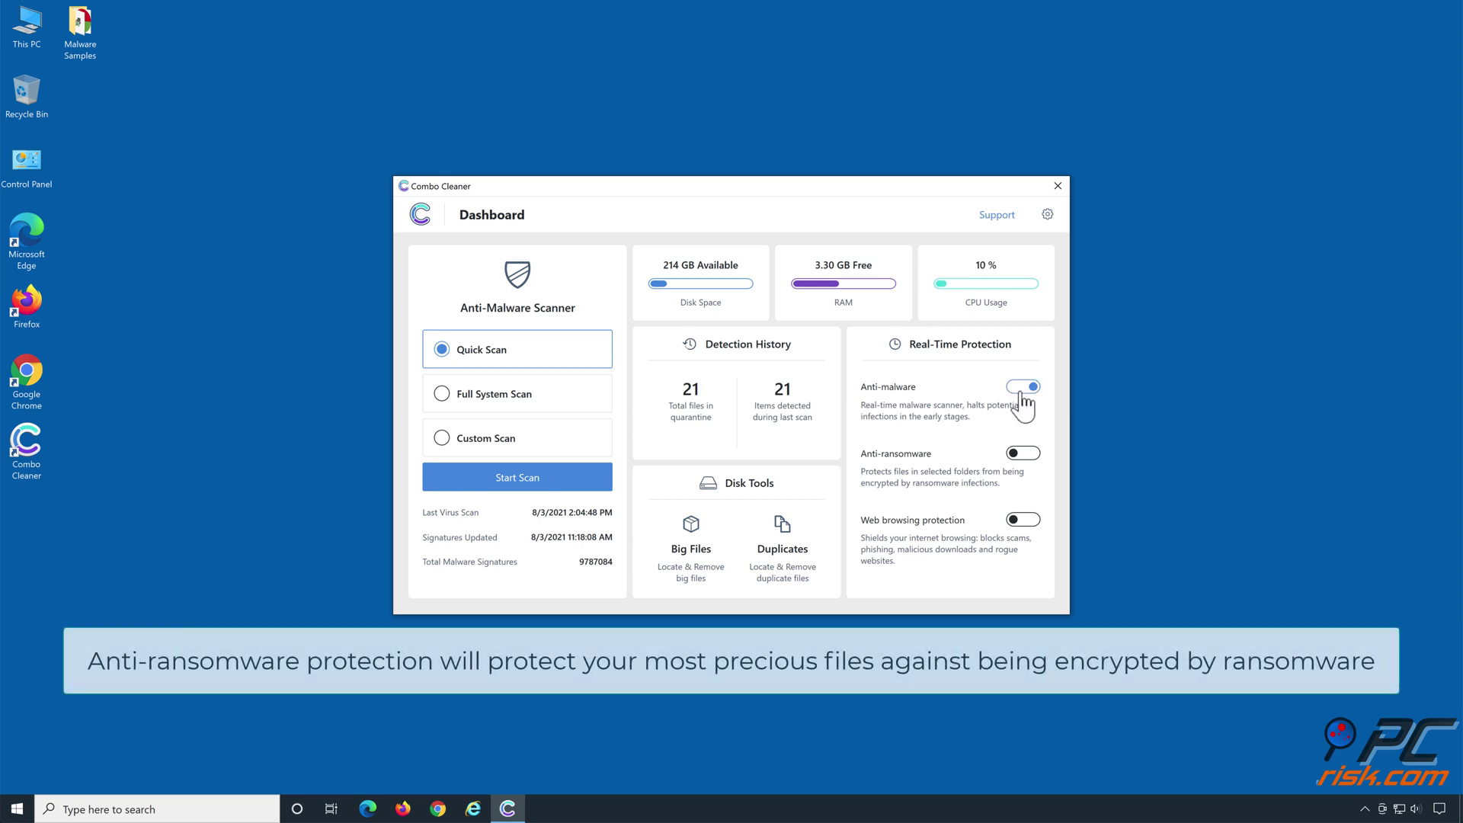
{"action": "left_click", "coordinate": [1023, 456]}
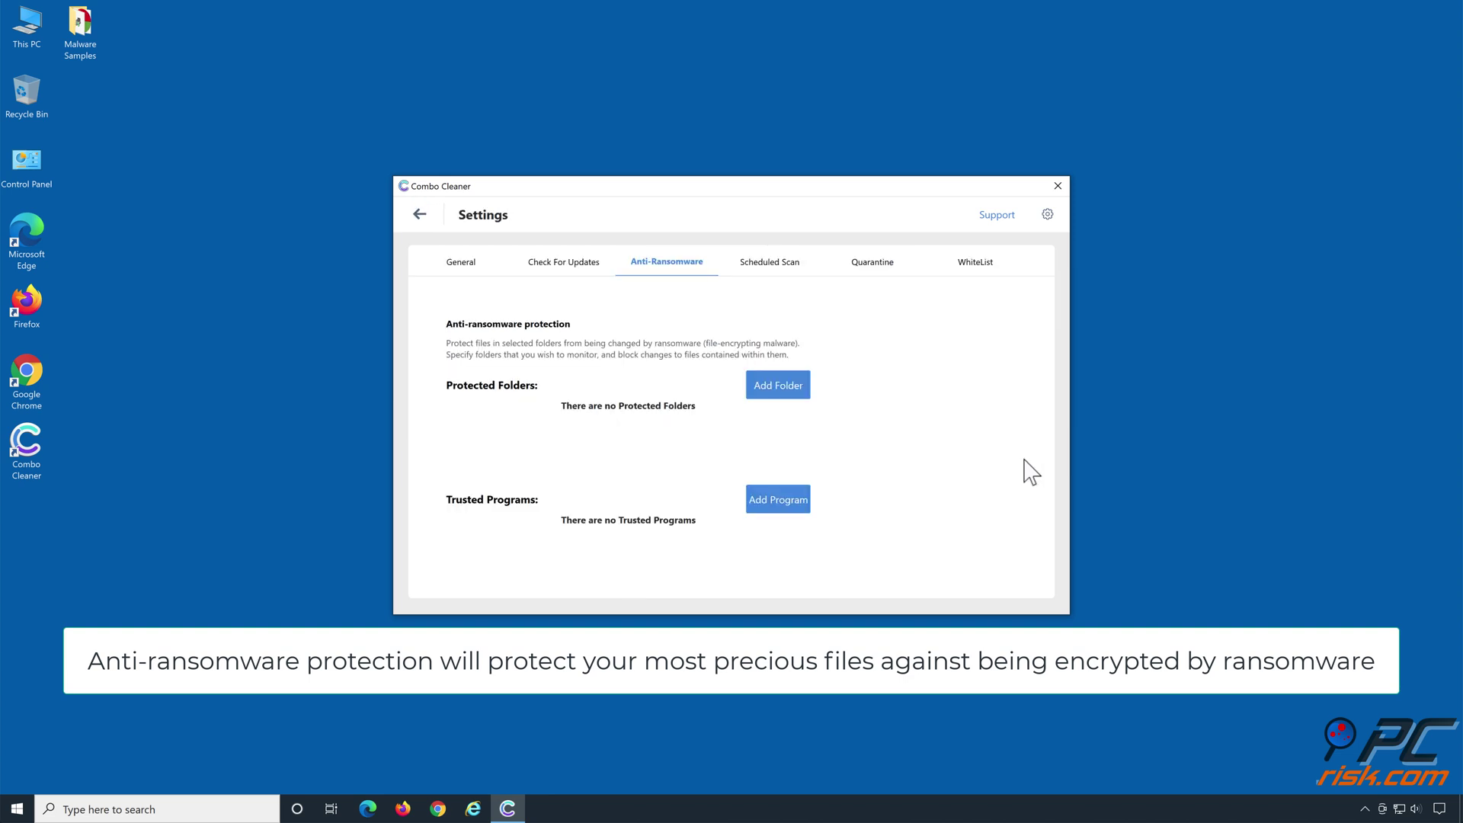
{"action": "left_click", "coordinate": [777, 384]}
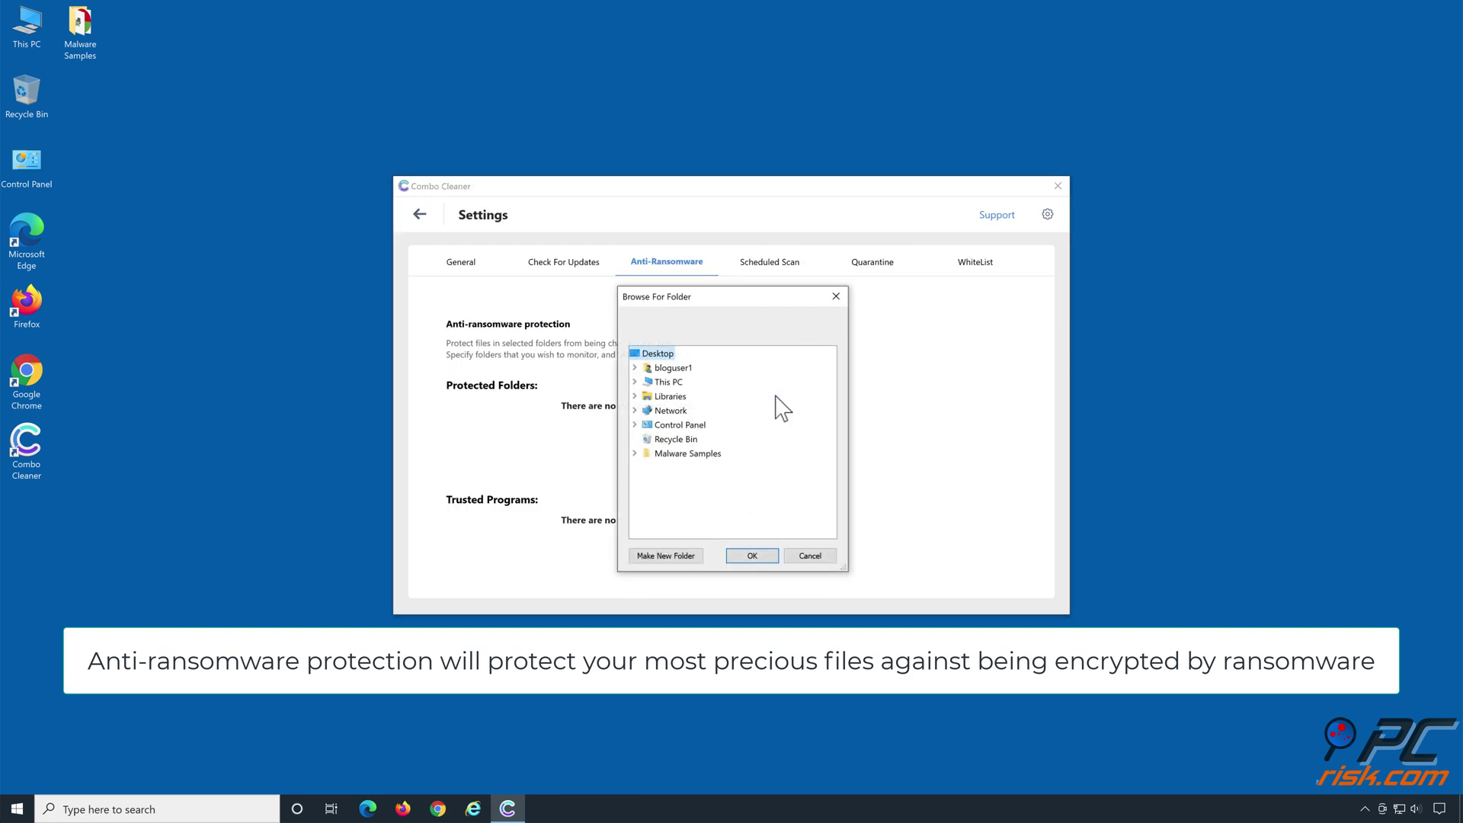
{"action": "left_click", "coordinate": [634, 396]}
{"action": "double_click", "coordinate": [688, 425]}
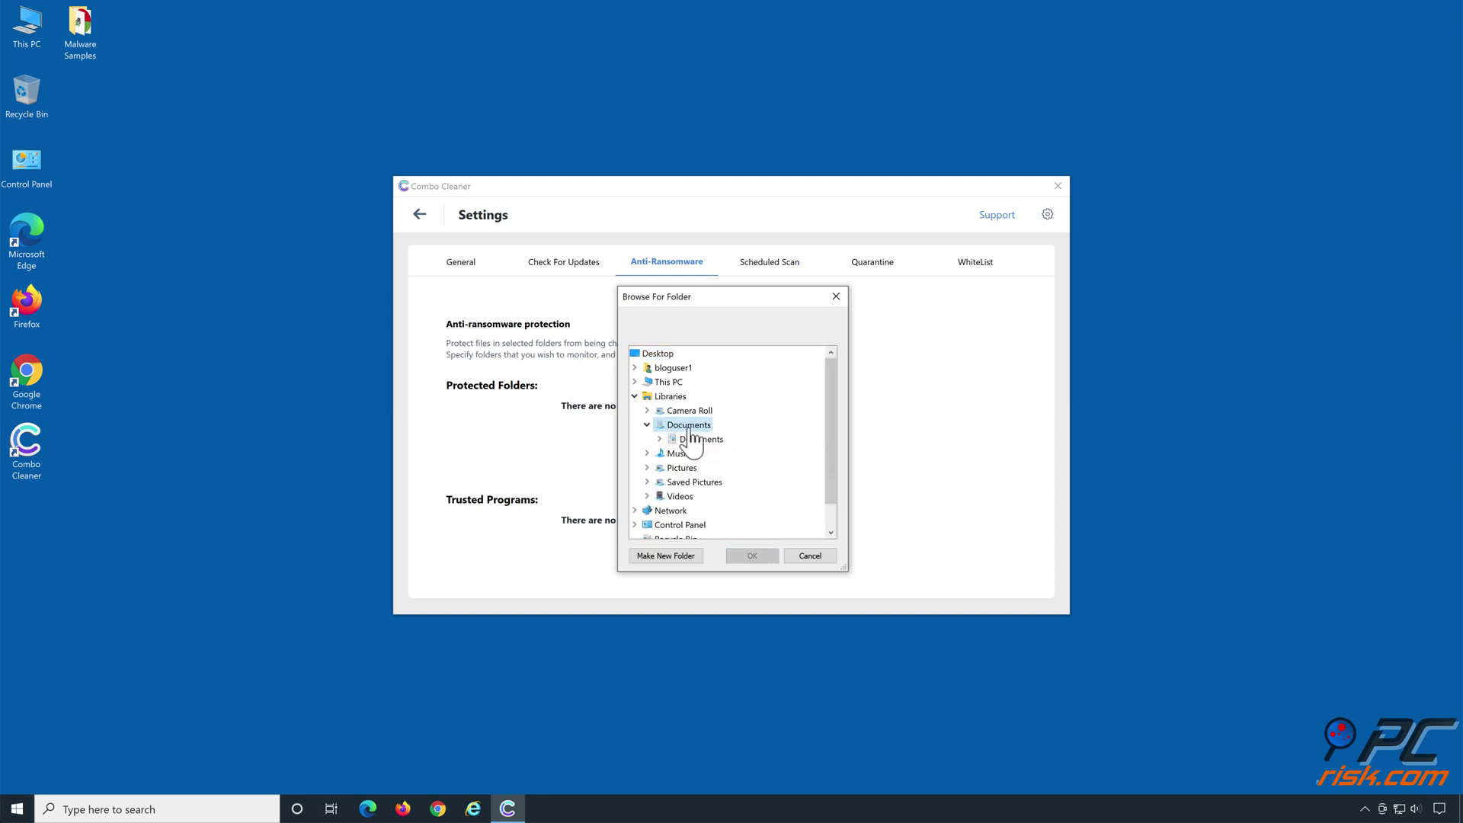
{"action": "left_click", "coordinate": [691, 440]}
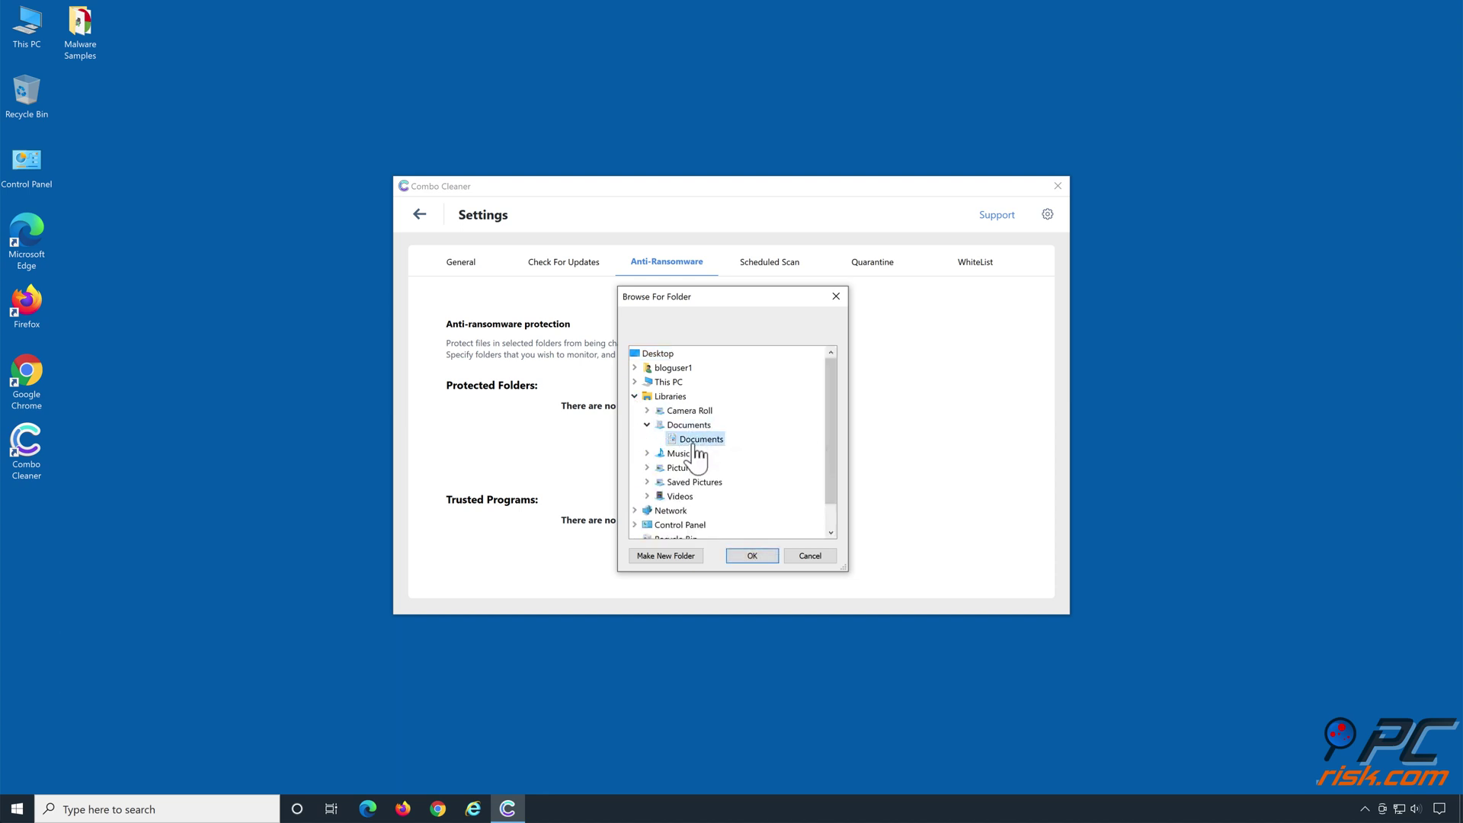
{"action": "left_click", "coordinate": [753, 558]}
{"action": "left_click", "coordinate": [419, 218]}
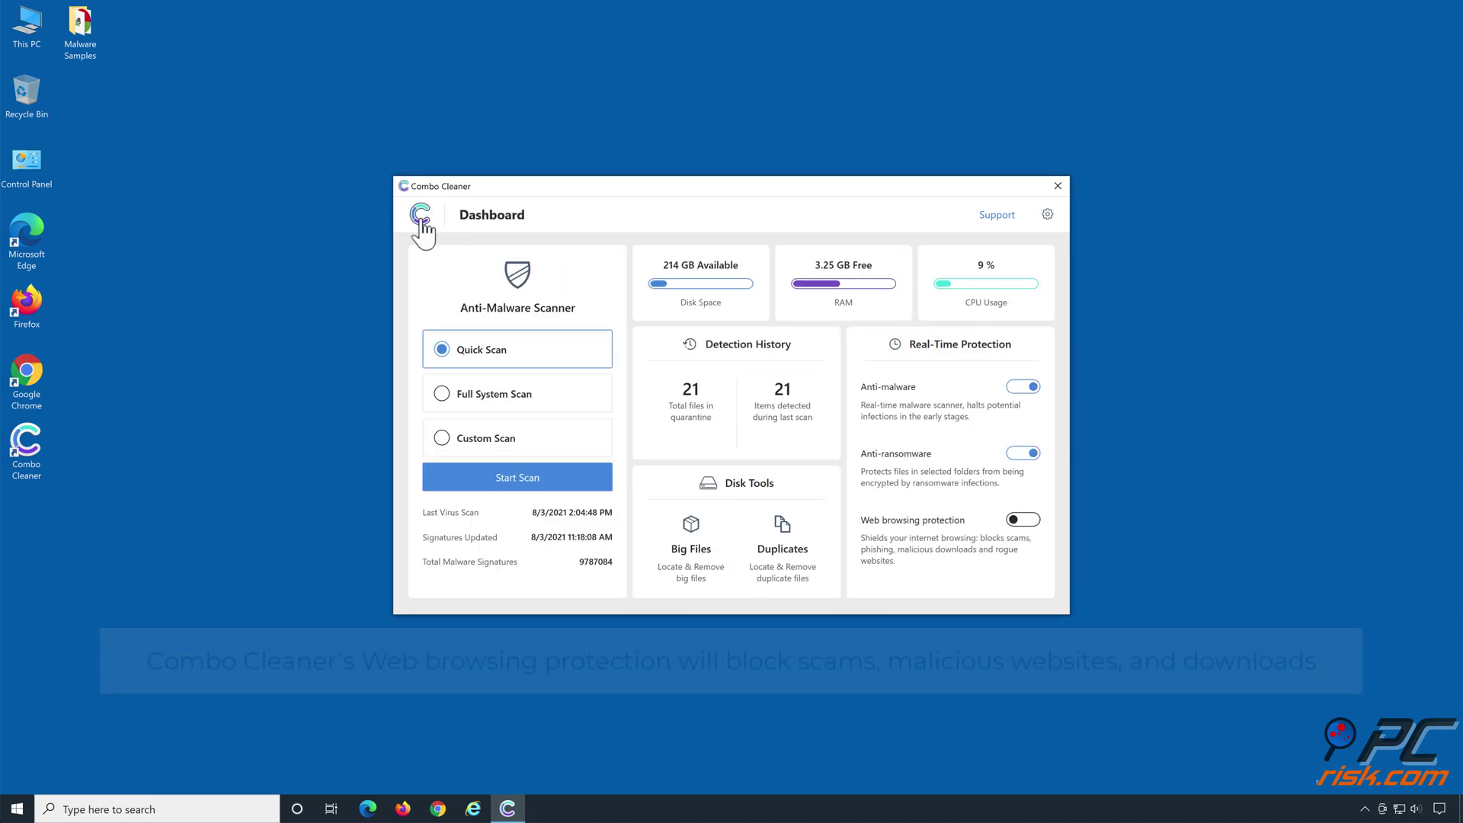
Switch on the Web browsing protection toggle on the Combo Cleaner dashboard
{"action": "left_click", "coordinate": [1025, 522]}
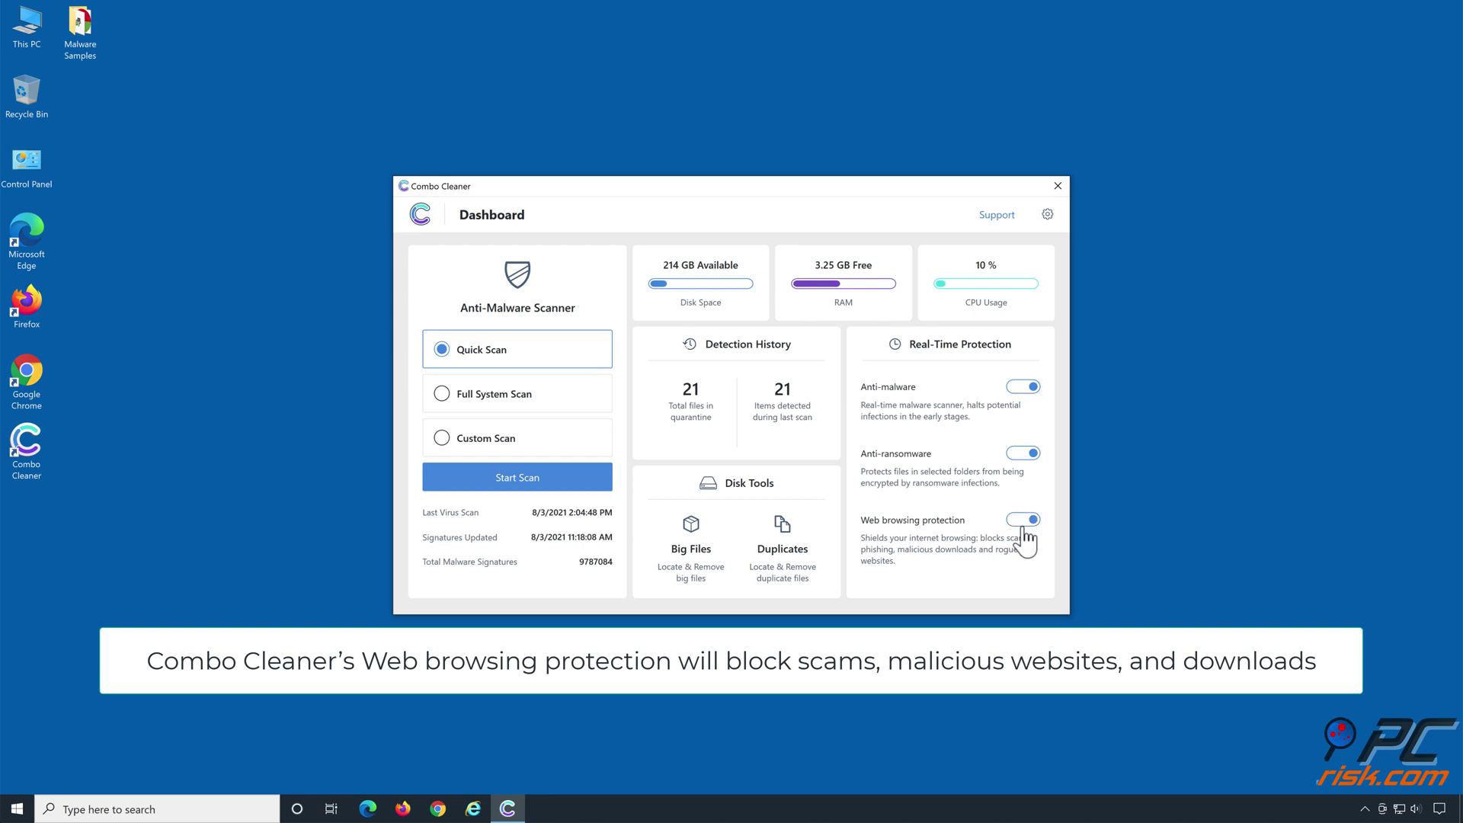